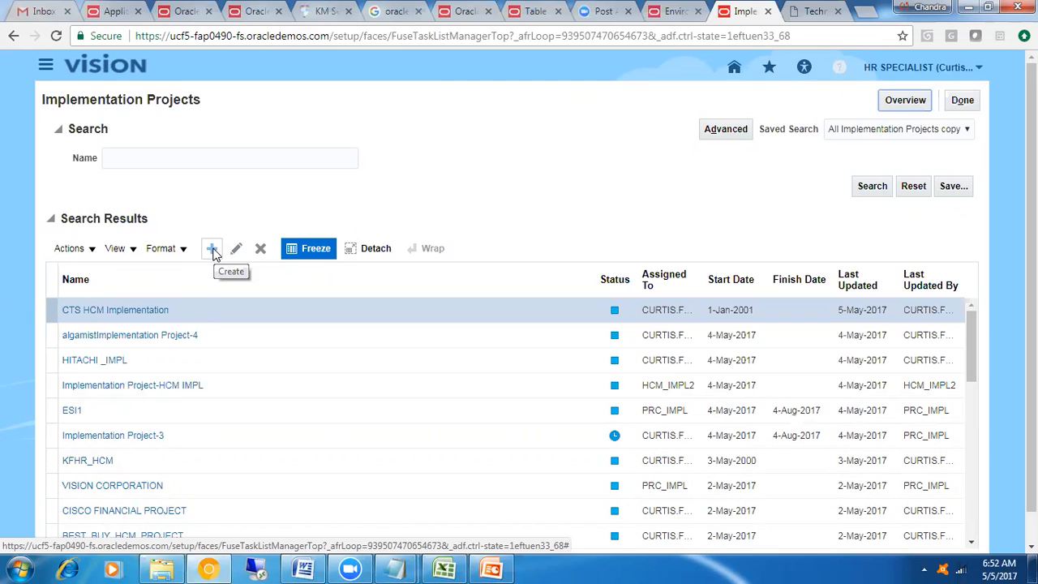
Create a new implementation project and name it Heritage
{"action": "left_click", "coordinate": [212, 251]}
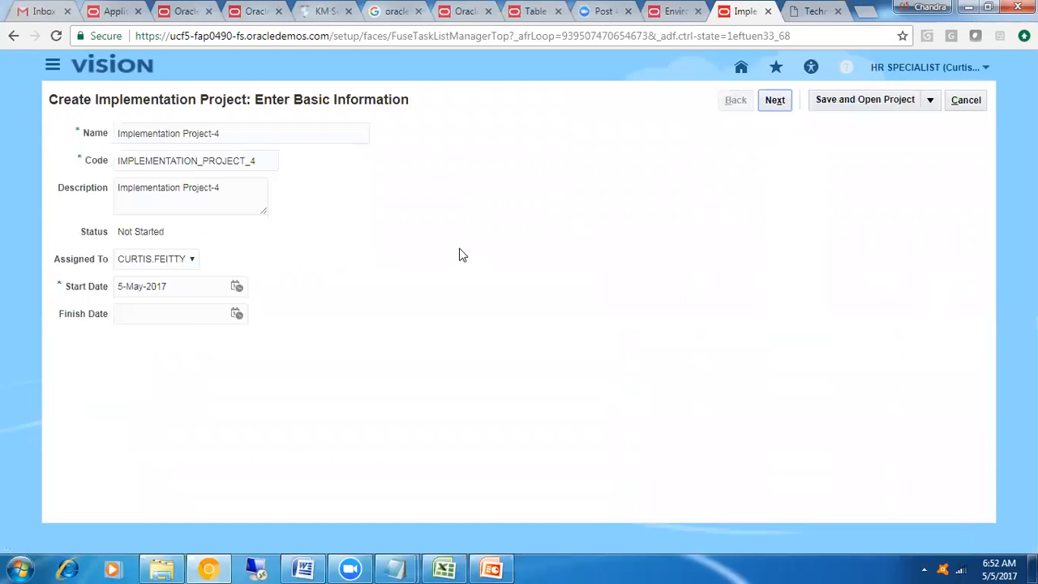
{"action": "left_click", "coordinate": [260, 133]}
{"action": "left_click_drag", "start_coordinate": [196, 130], "coordinate": [78, 126]}
{"action": "left_click_drag", "start_coordinate": [260, 133], "coordinate": [118, 135]}
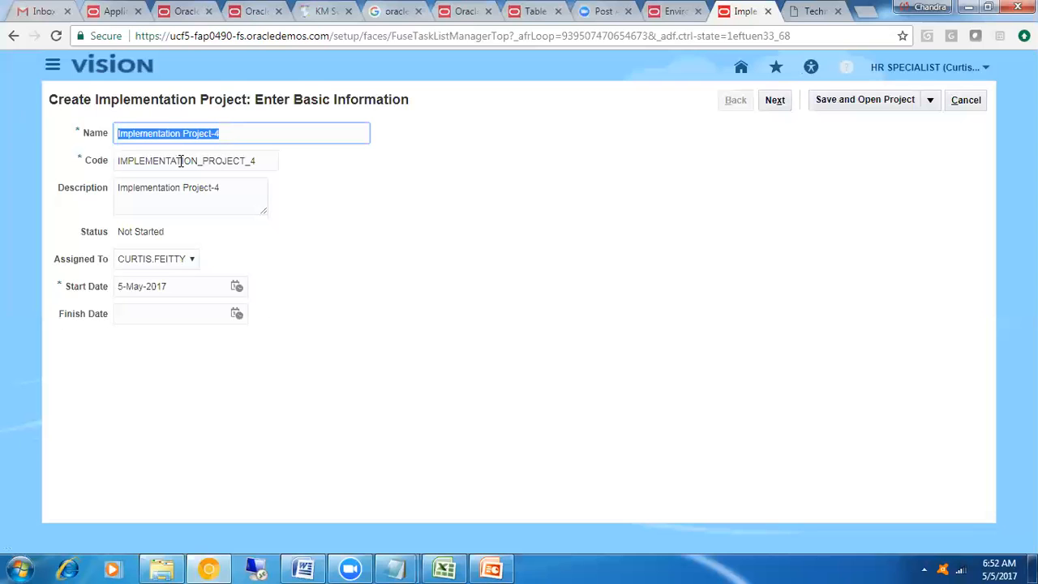
{"action": "type", "text": "HE"}
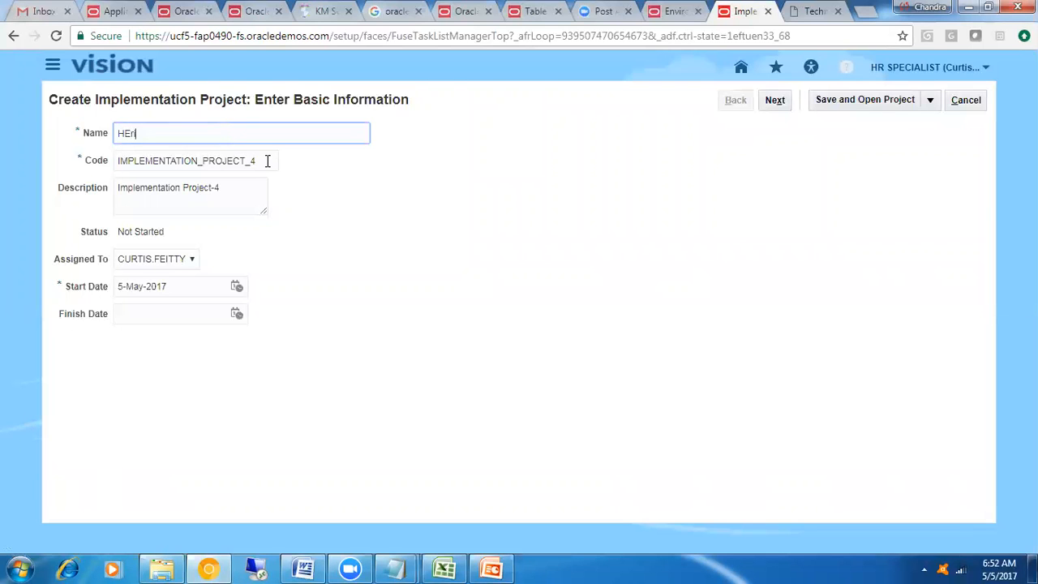
{"action": "key", "text": "BackSpace"}
{"action": "type", "text": "eritage"}
Copy the project name into the code and description fields so both contain Heritage only once
{"action": "key", "text": "ctrl+a"}
{"action": "key", "text": "ctrl+c"}
{"action": "key", "text": "Tab"}
{"action": "key", "text": "ctrl+v"}
{"action": "key", "text": "Tab"}
{"action": "key", "text": "ctrl+v"}
{"action": "left_click_drag", "start_coordinate": [216, 185], "coordinate": [162, 195]}
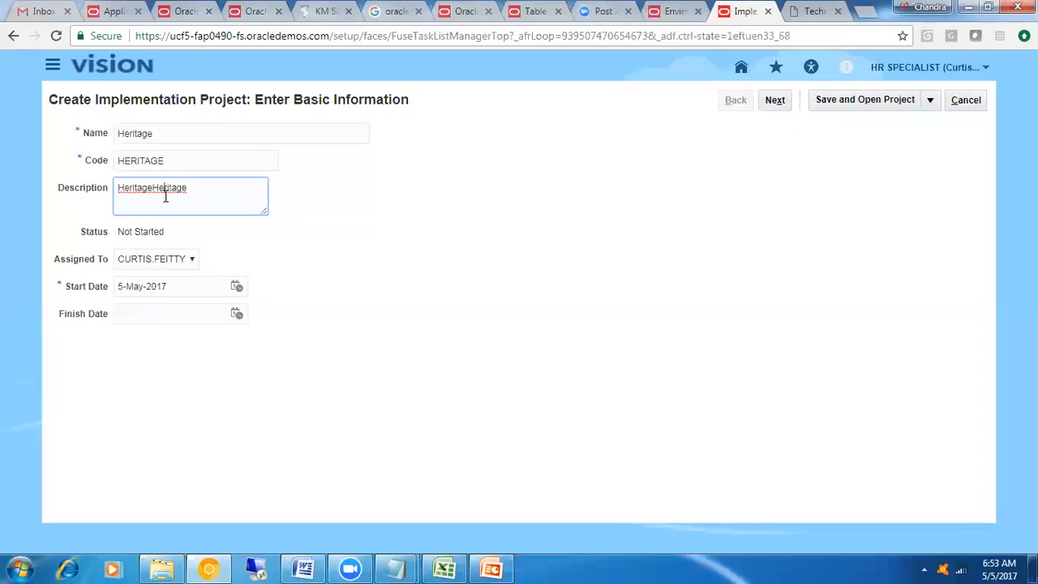
{"action": "key", "text": "BackSpace"}
Set the finish date to 5-Dec-2017 from a copy of the start date and continue to the offerings selection
{"action": "key", "text": "Tab"}
{"action": "key", "text": "Tab"}
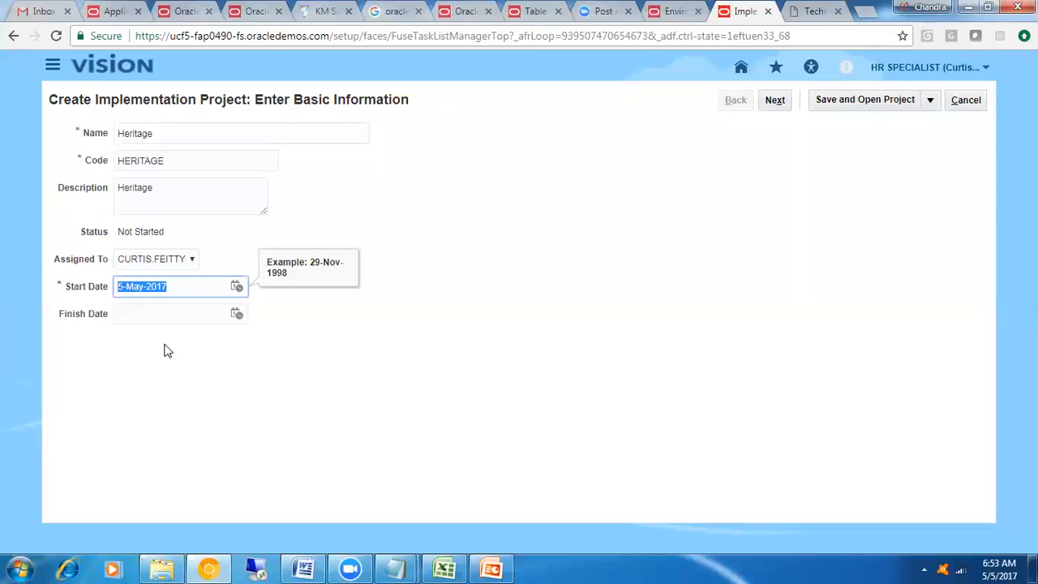
{"action": "key", "text": "Tab"}
{"action": "key", "text": "Tab"}
{"action": "key", "text": "ctrl+v"}
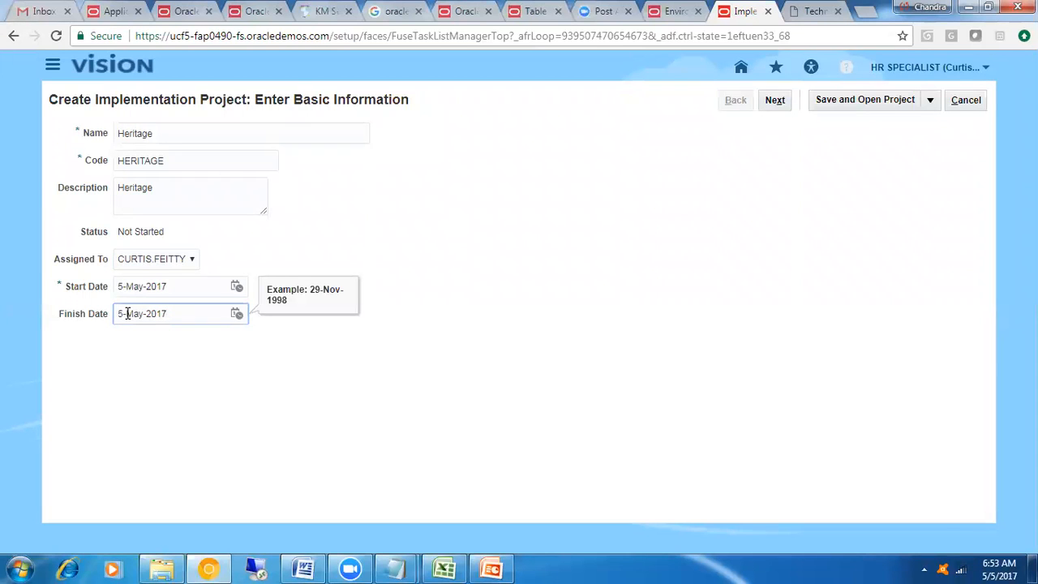
{"action": "left_click_drag", "start_coordinate": [126, 313], "coordinate": [142, 314]}
{"action": "type", "text": "DEC"}
{"action": "left_click", "coordinate": [329, 374]}
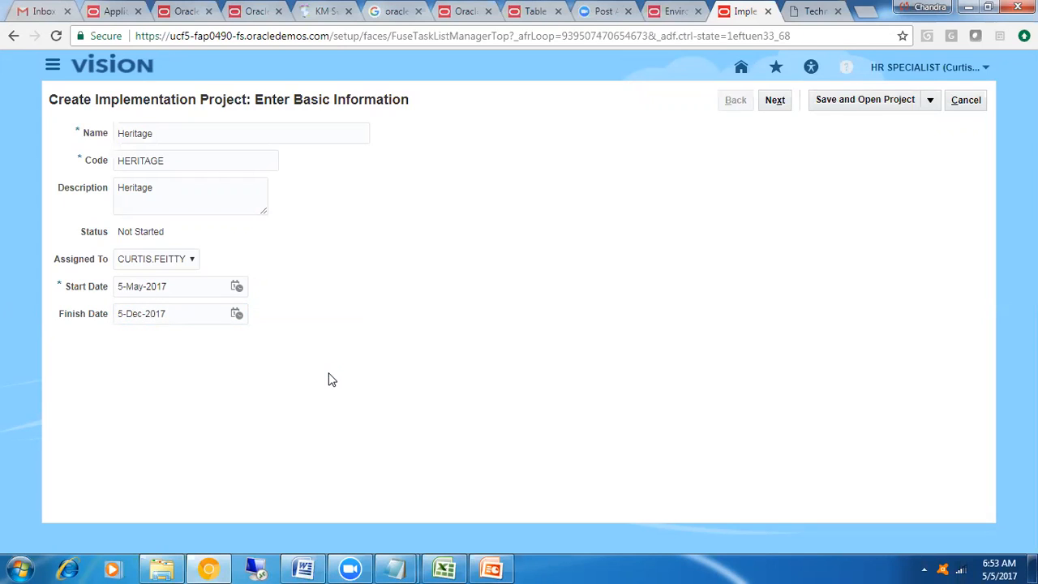
{"action": "left_click", "coordinate": [775, 99]}
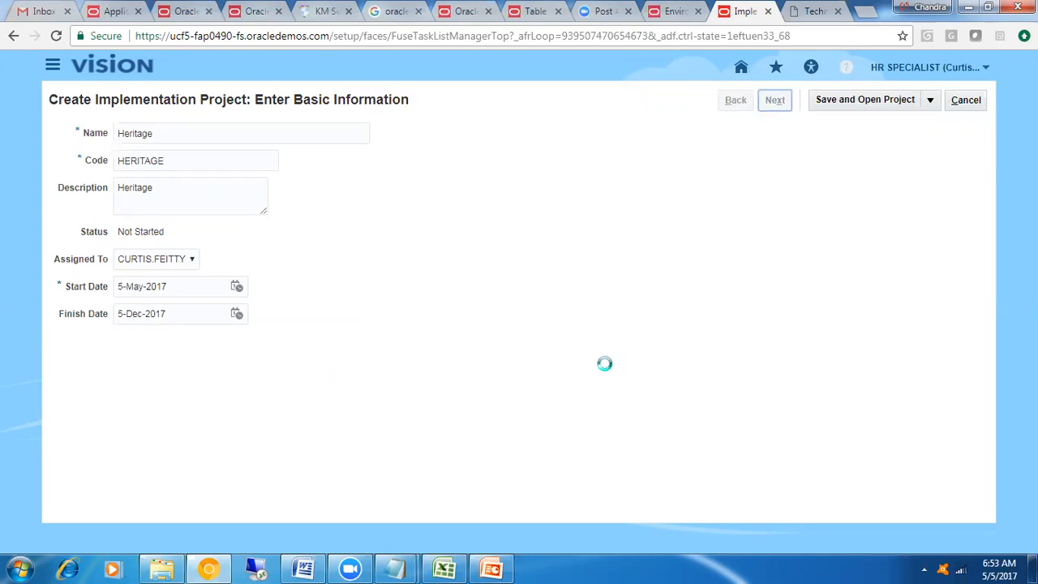
Examine the full list of offerings available for the project, from Compensation Management through Workforce Development
{"action": "left_click_drag", "start_coordinate": [256, 100], "coordinate": [451, 102]}
{"action": "left_click", "coordinate": [449, 103]}
{"action": "left_click_drag", "start_coordinate": [301, 100], "coordinate": [361, 100]}
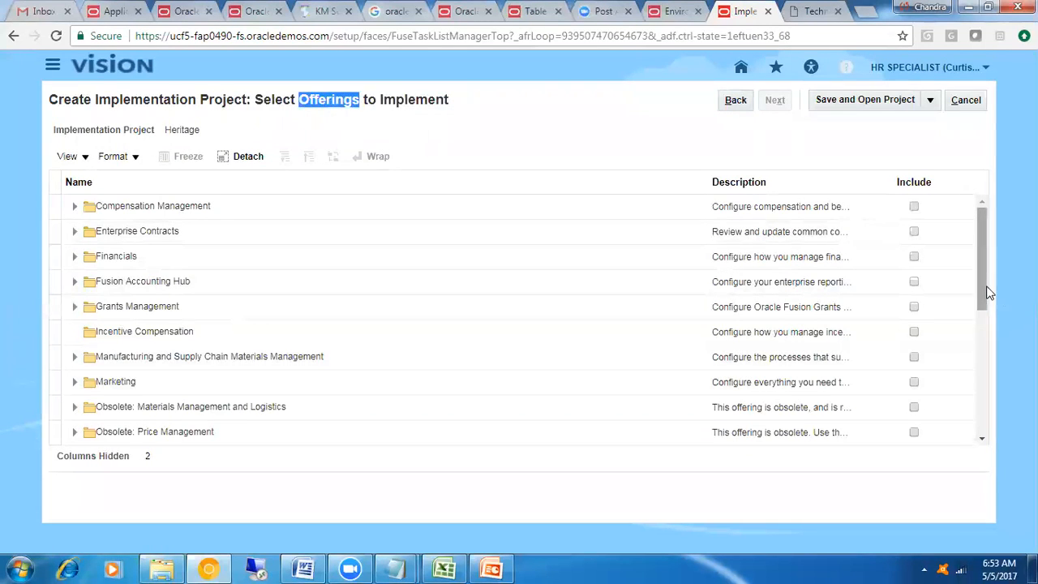
{"action": "left_click_drag", "start_coordinate": [987, 292], "coordinate": [987, 429]}
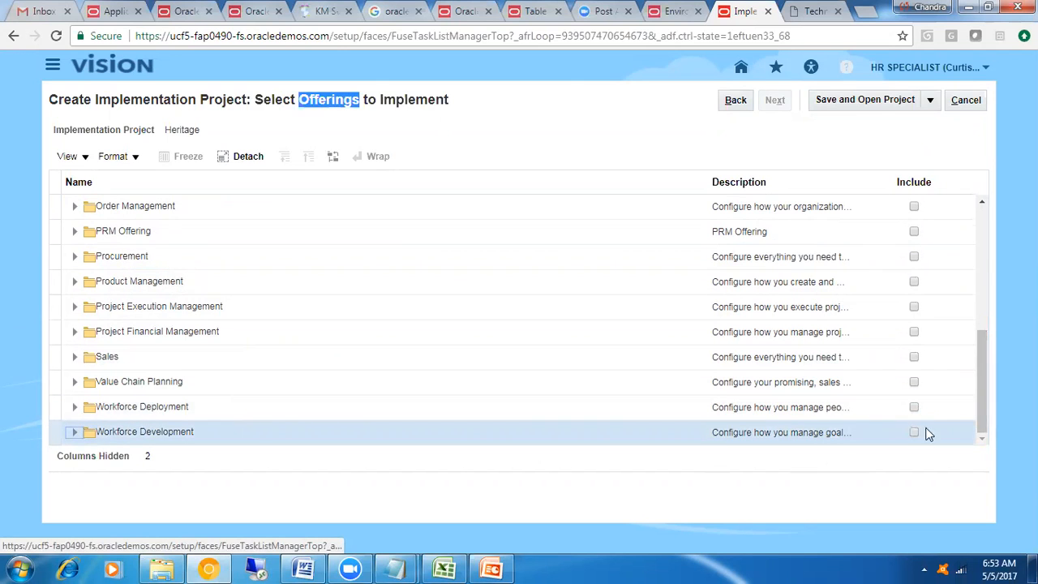
{"action": "left_click_drag", "start_coordinate": [982, 420], "coordinate": [981, 399]}
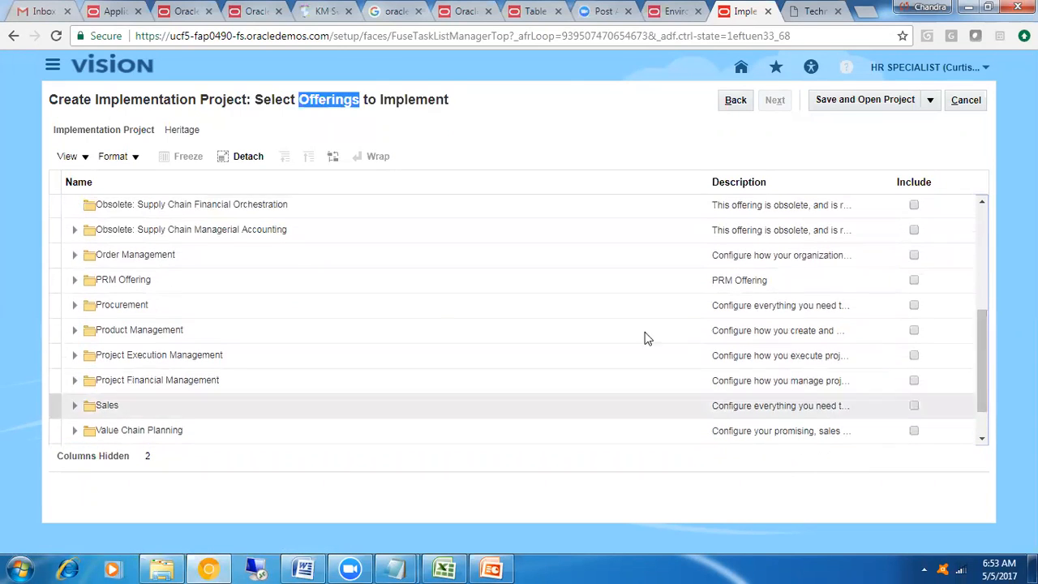
{"action": "left_click", "coordinate": [333, 249]}
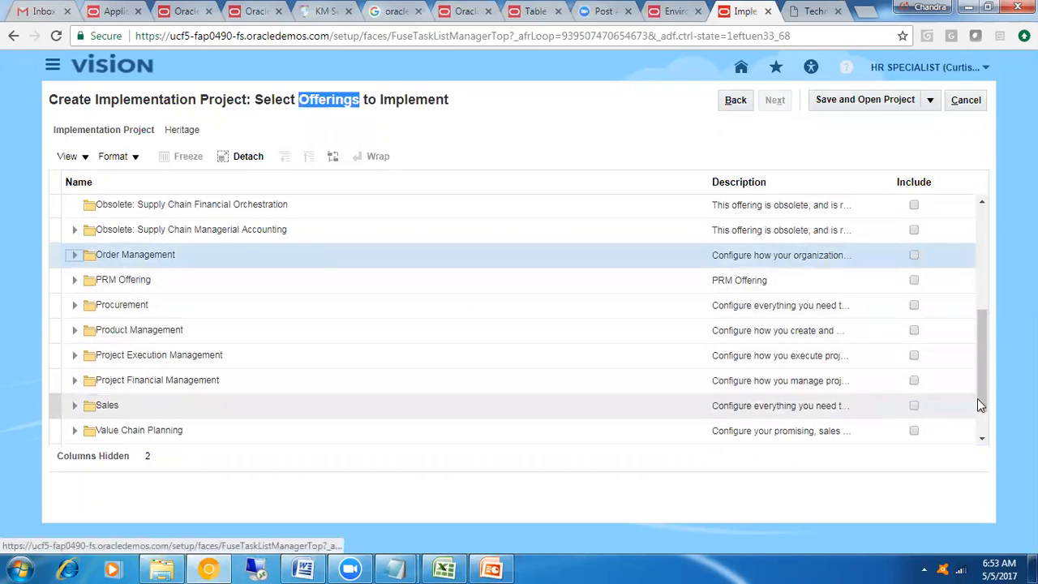
{"action": "left_click_drag", "start_coordinate": [981, 389], "coordinate": [979, 303]}
{"action": "left_click", "coordinate": [365, 257]}
{"action": "left_click", "coordinate": [172, 229]}
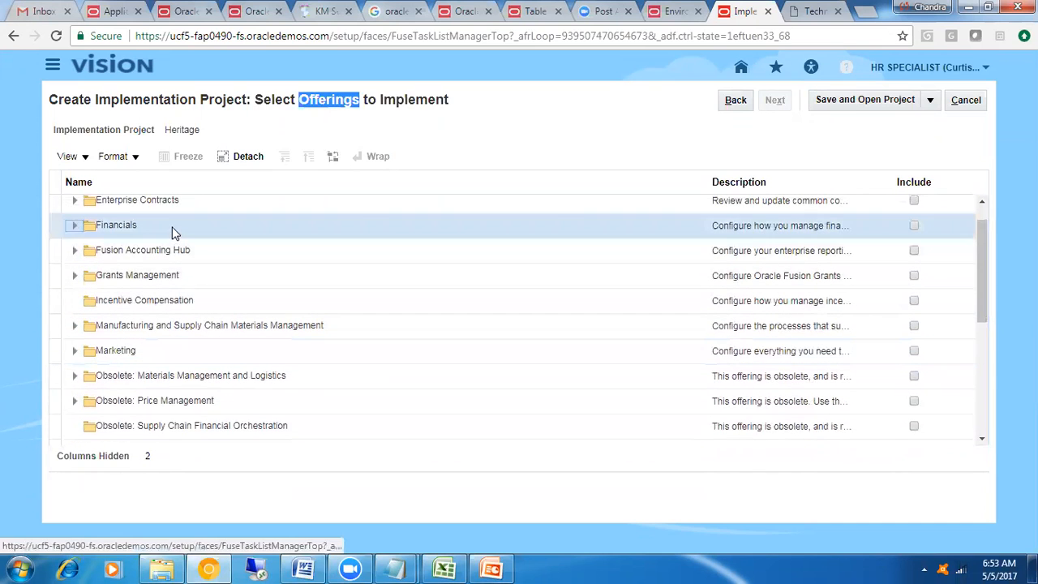
{"action": "left_click", "coordinate": [182, 252]}
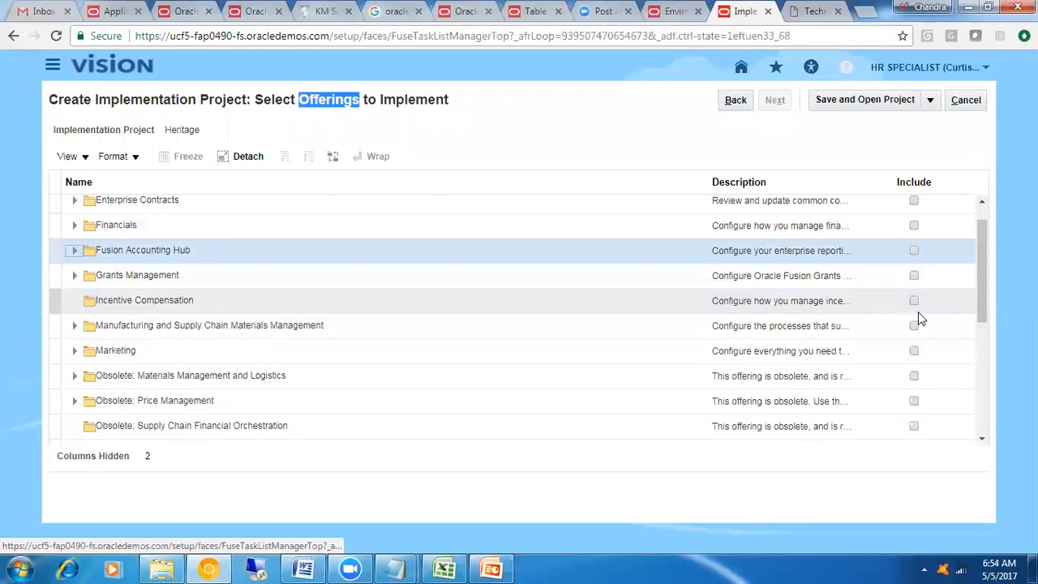
{"action": "left_click_drag", "start_coordinate": [979, 288], "coordinate": [978, 274]}
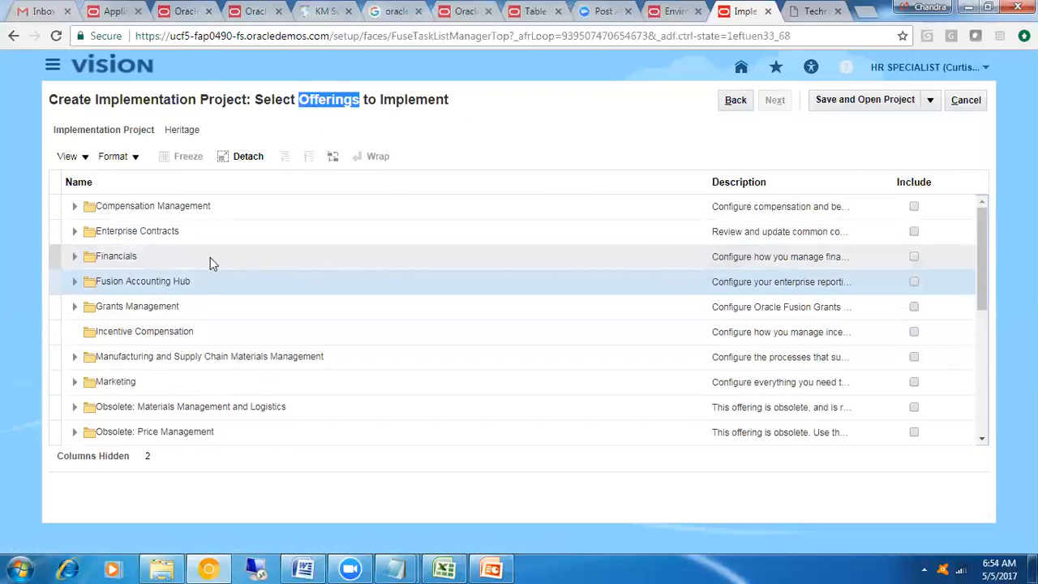
{"action": "left_click", "coordinate": [170, 232]}
{"action": "left_click", "coordinate": [182, 209]}
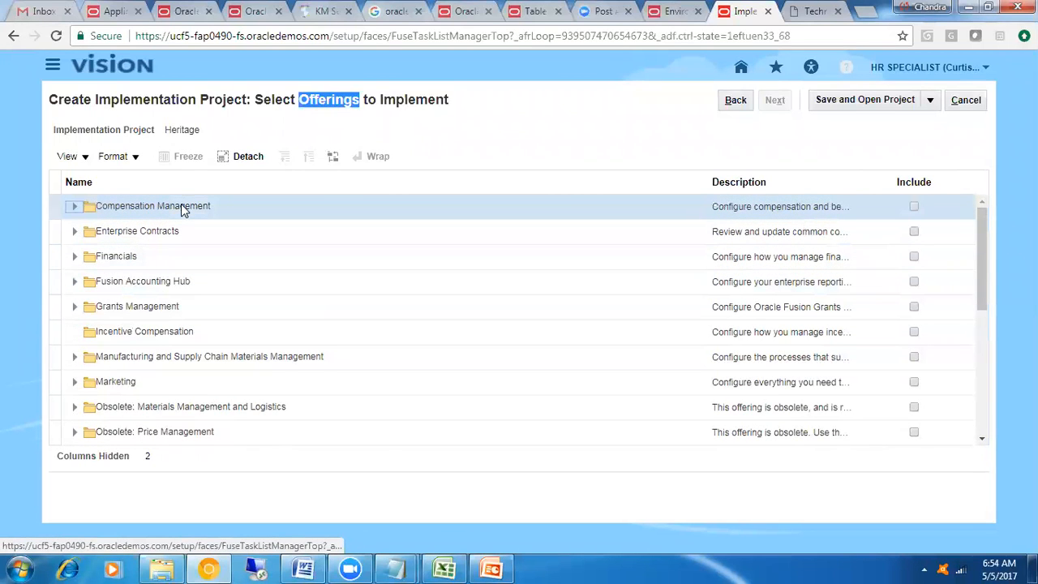
Expand the Financials offering to view its functional areas and collapse it again
{"action": "left_click", "coordinate": [74, 256]}
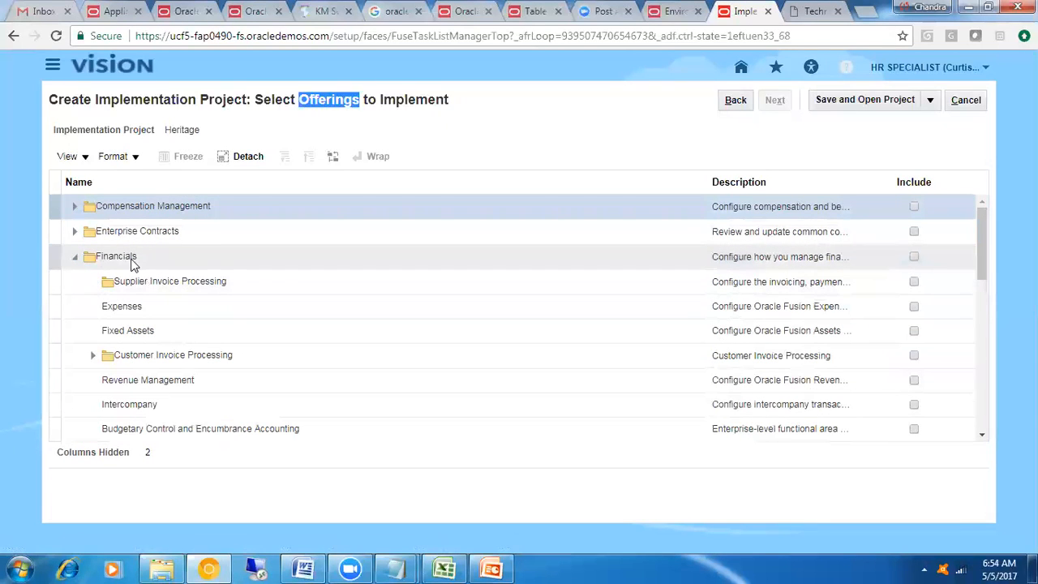
{"action": "left_click", "coordinate": [132, 261]}
{"action": "left_click", "coordinate": [75, 258]}
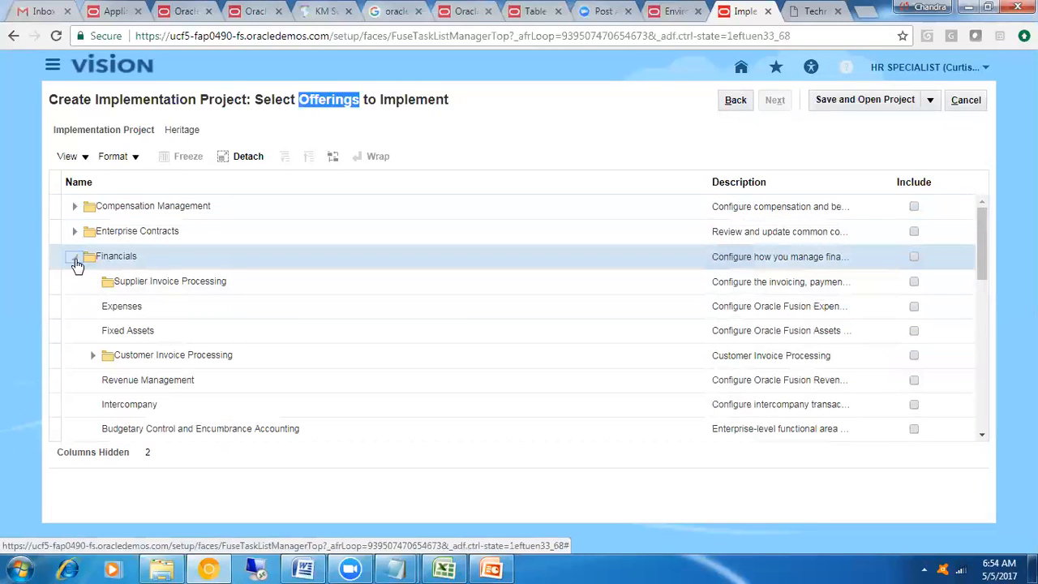
Include the Workforce Deployment offering in the project together with its Payroll functional area
{"action": "left_click_drag", "start_coordinate": [979, 271], "coordinate": [981, 428]}
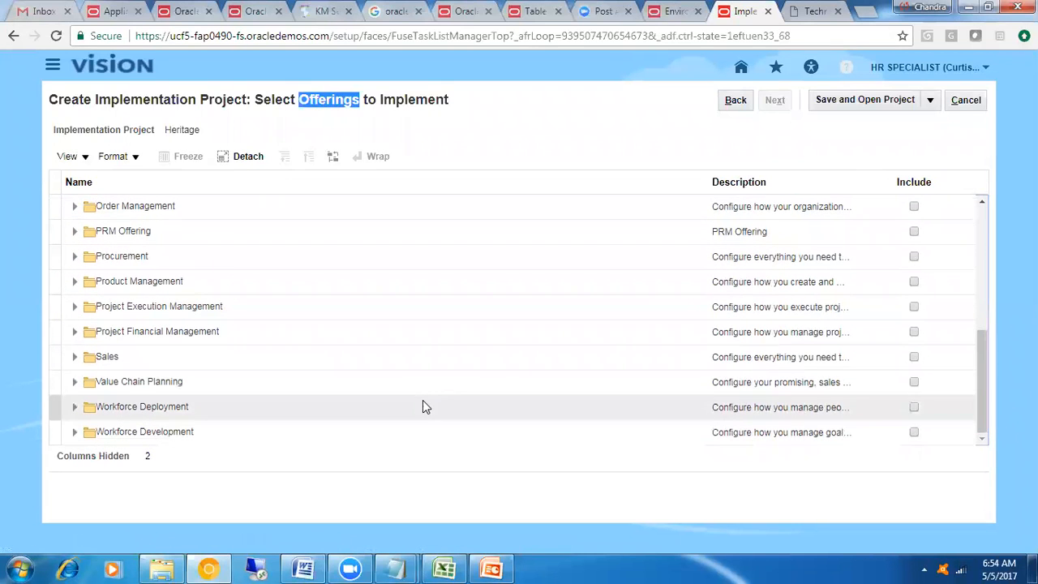
{"action": "left_click", "coordinate": [422, 402]}
{"action": "left_click", "coordinate": [914, 408]}
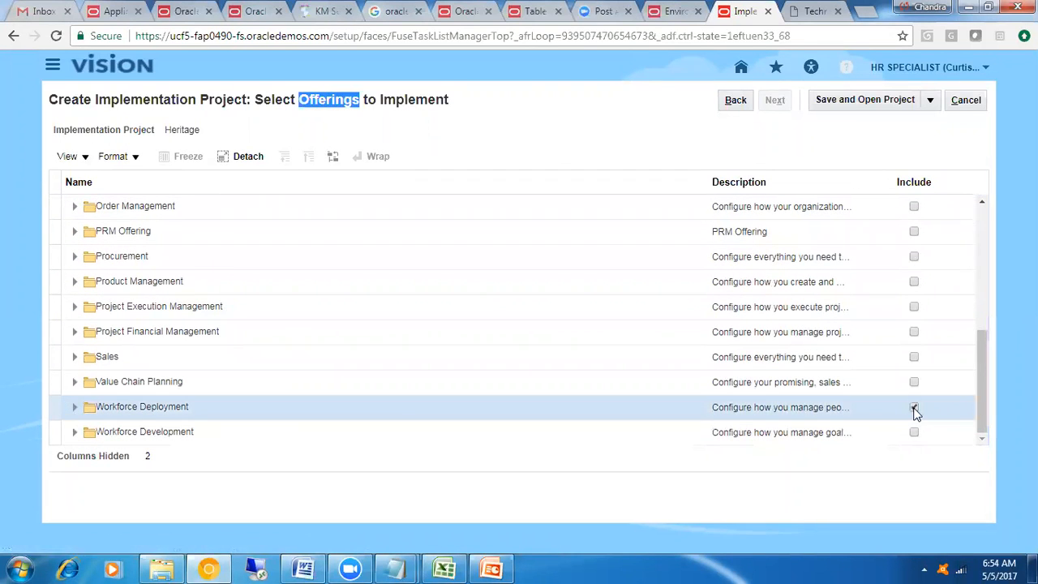
{"action": "left_click_drag", "start_coordinate": [977, 358], "coordinate": [986, 403]}
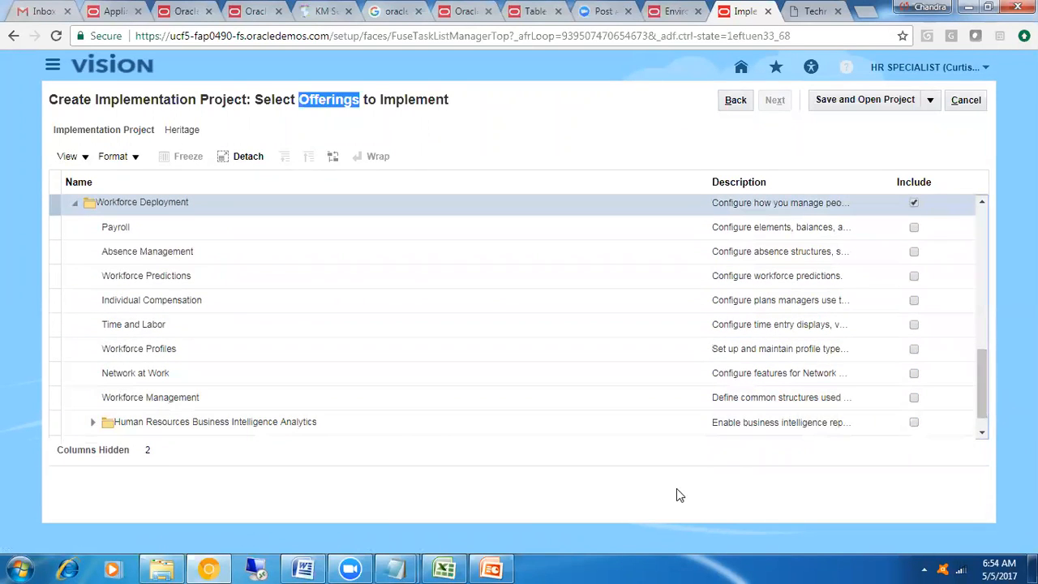
{"action": "left_click", "coordinate": [914, 205]}
{"action": "left_click", "coordinate": [154, 232]}
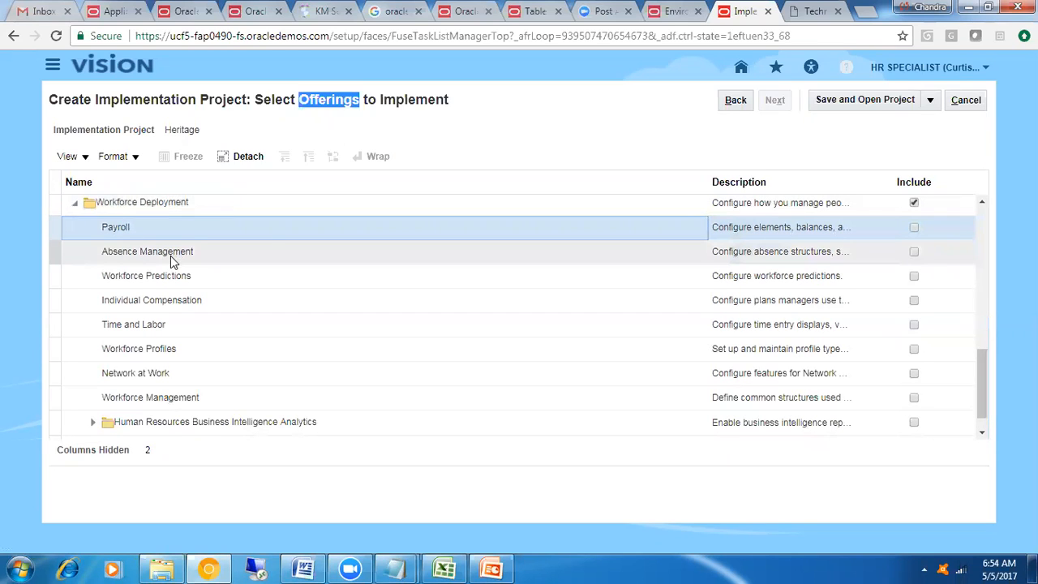
{"action": "left_click", "coordinate": [914, 227]}
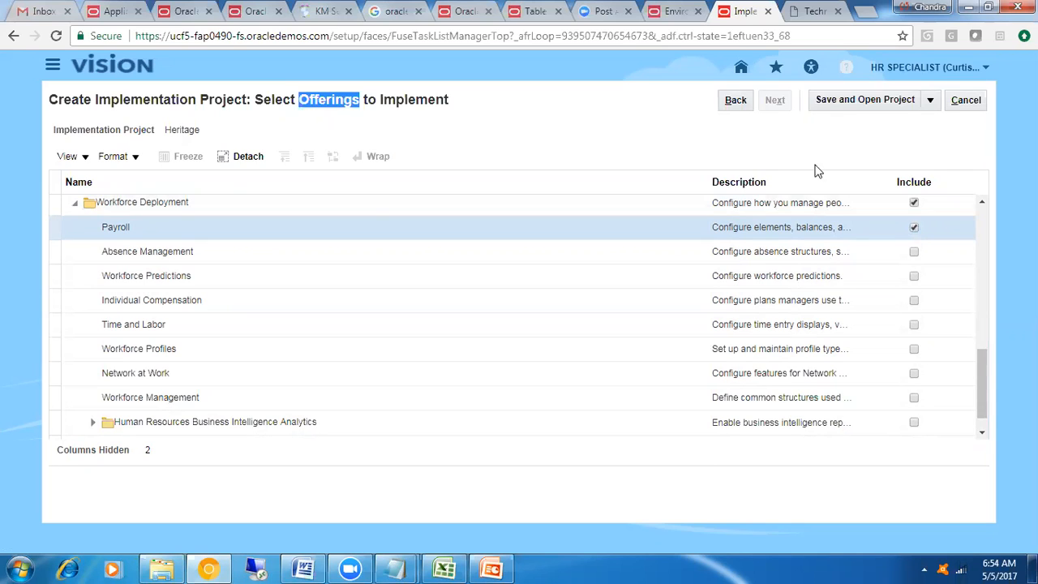
Save the Heritage project and close the creation pages without opening it
{"action": "left_click", "coordinate": [930, 100]}
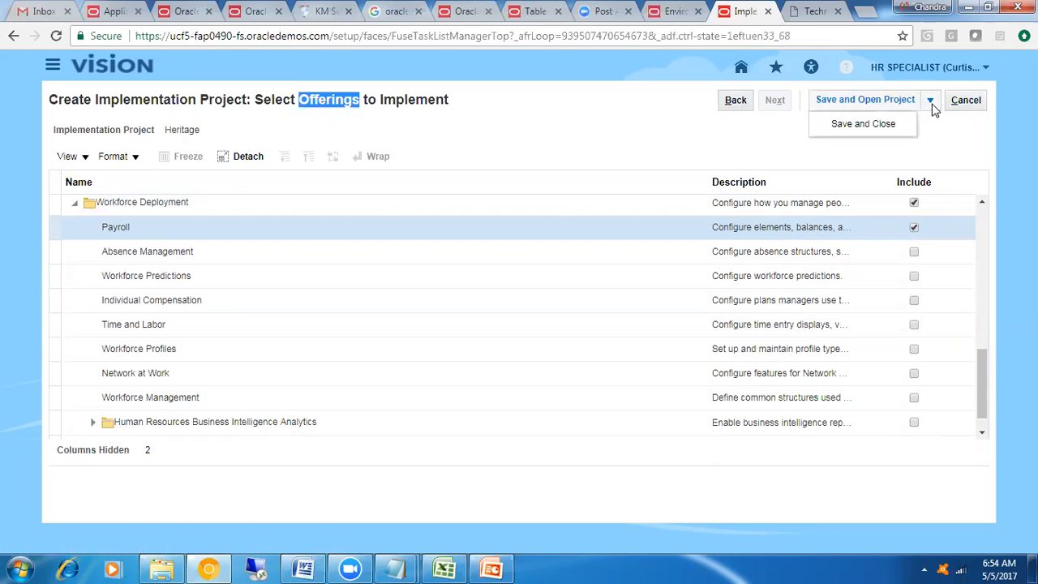
{"action": "left_click", "coordinate": [881, 126]}
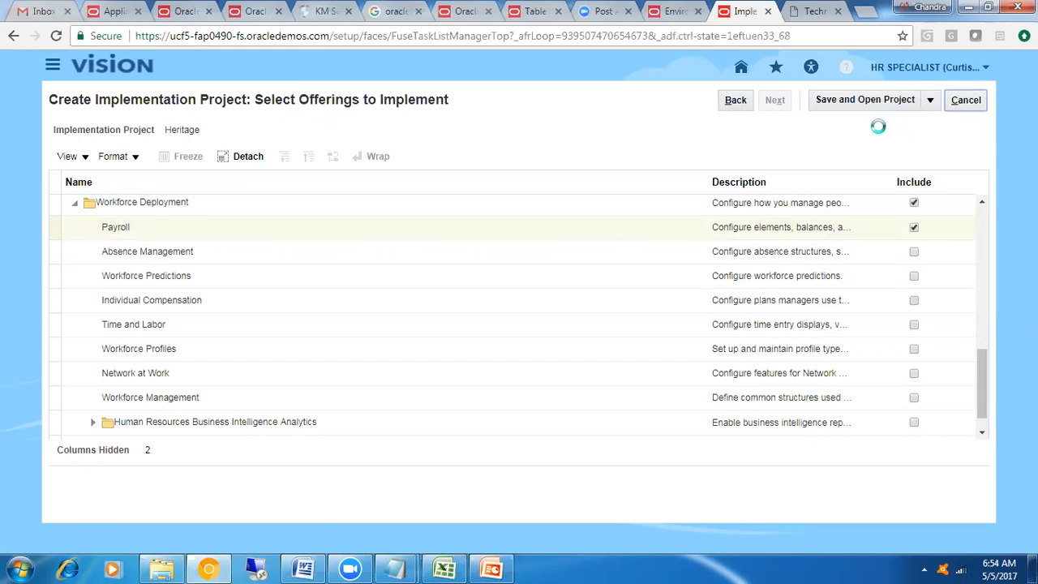
{"action": "left_click", "coordinate": [914, 229]}
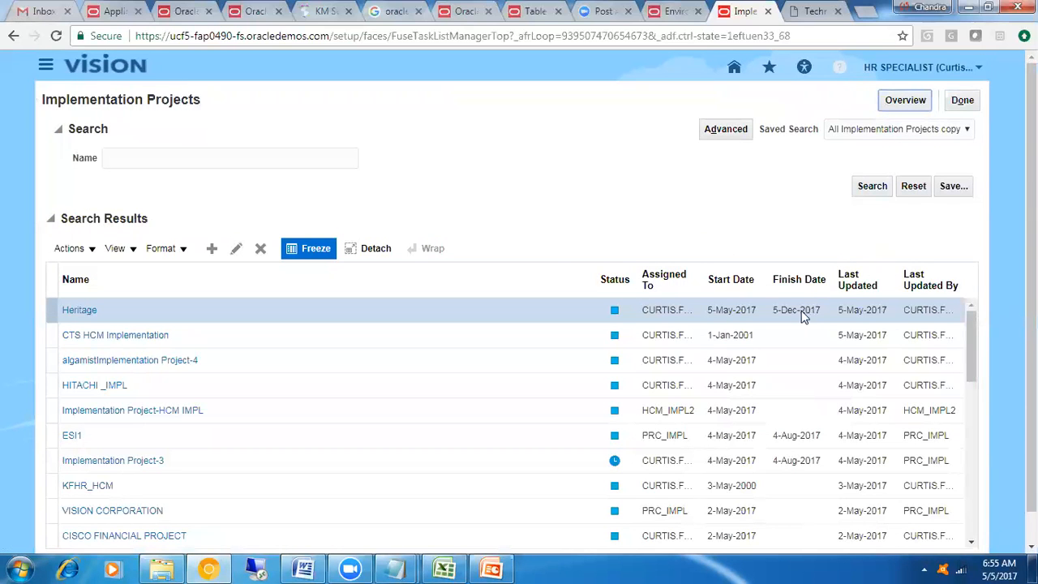
Sign out of the application and sign back in through the HCM Cloud direct login with the saved credentials
{"action": "left_click", "coordinate": [963, 100]}
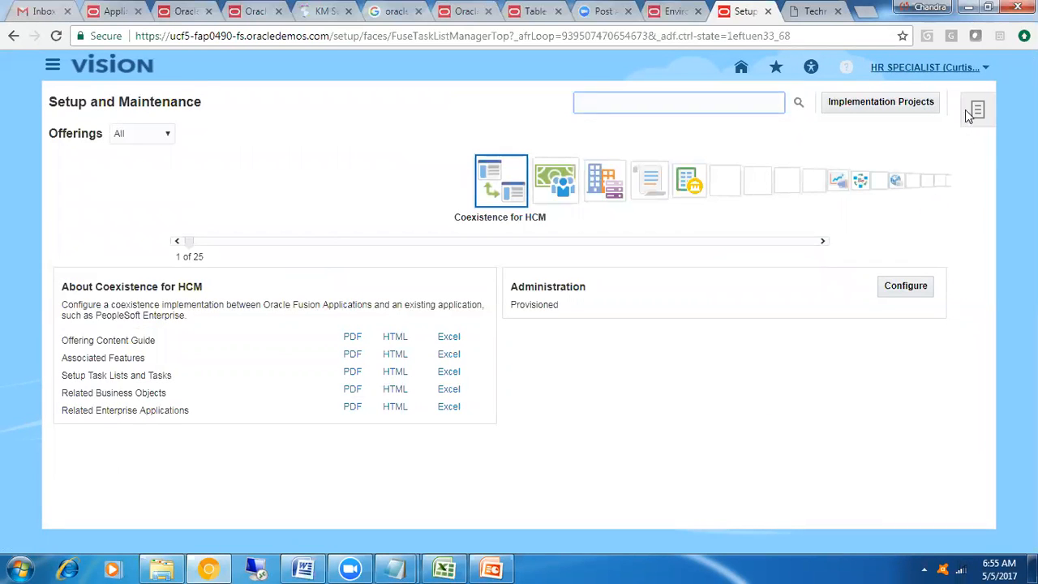
{"action": "left_click", "coordinate": [925, 68]}
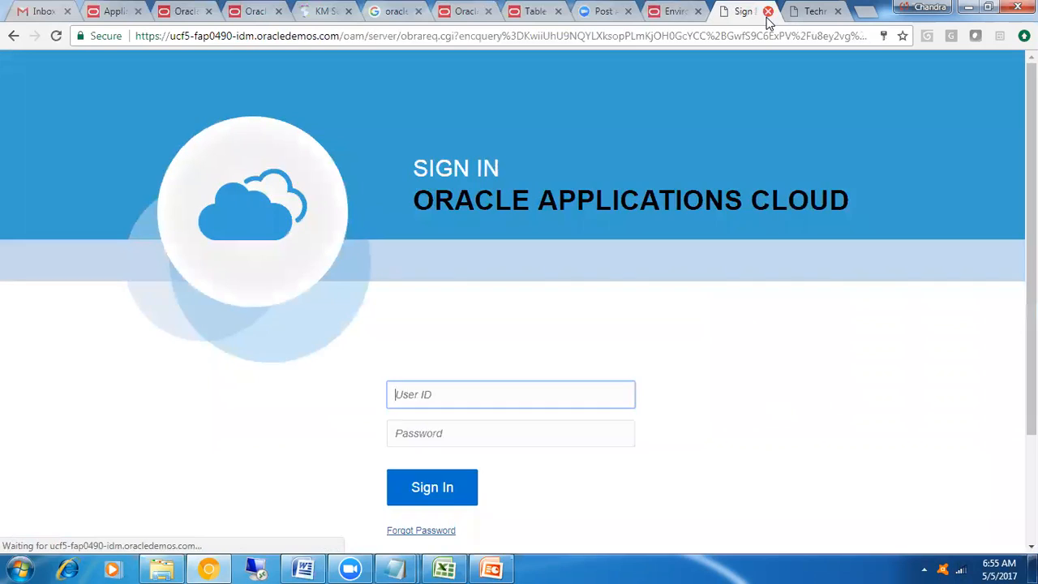
{"action": "left_click", "coordinate": [767, 13]}
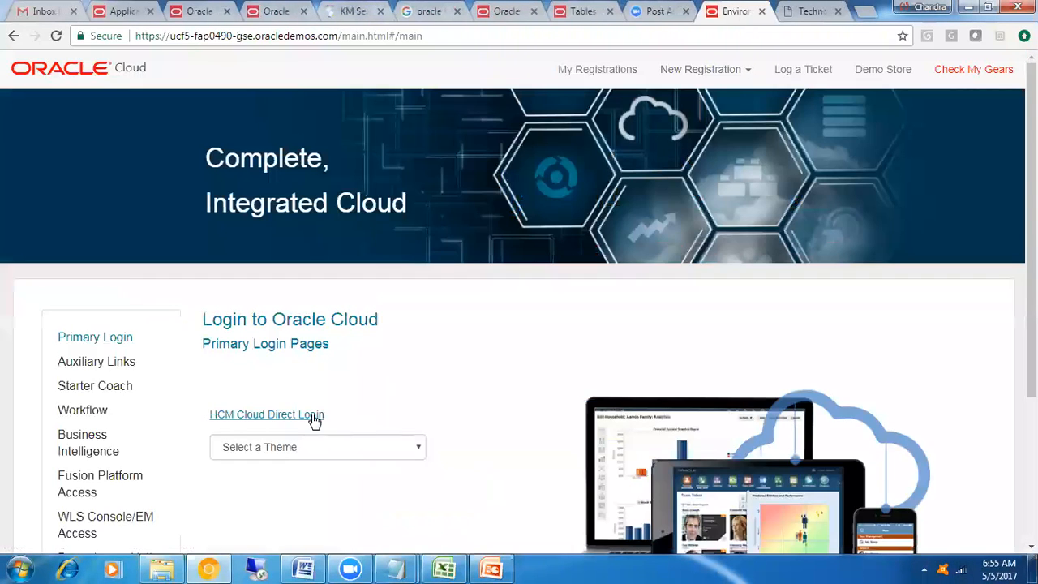
{"action": "left_click", "coordinate": [314, 417]}
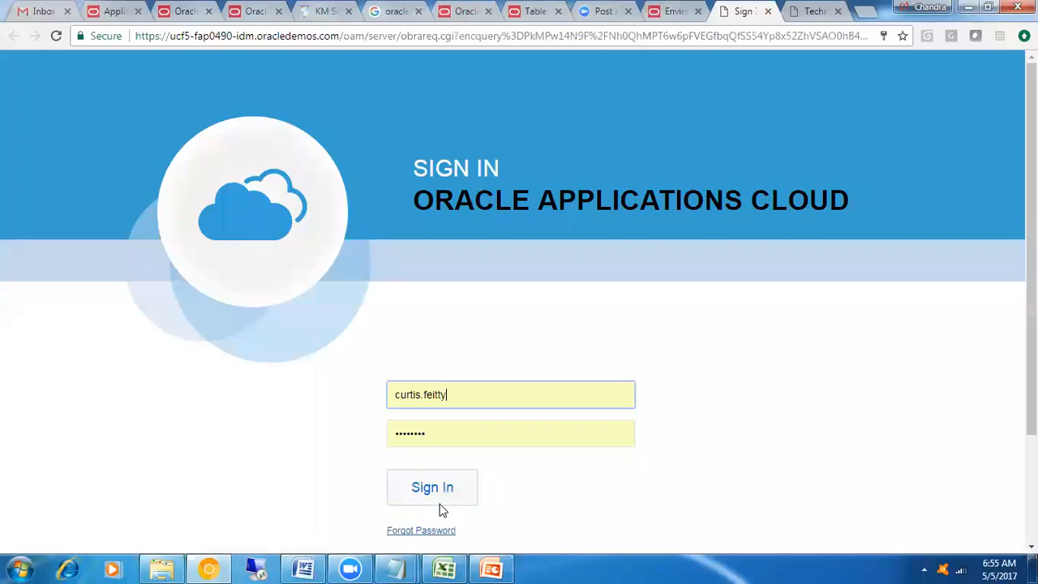
{"action": "left_click", "coordinate": [440, 503]}
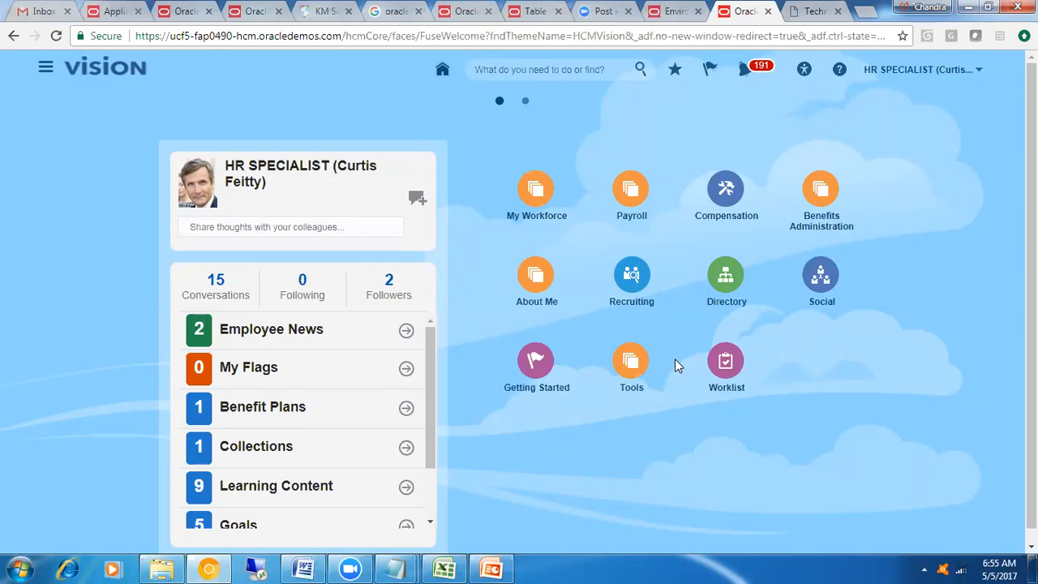
Open the Heritage implementation project from the implementation projects in Setup and Maintenance
{"action": "left_click", "coordinate": [973, 70]}
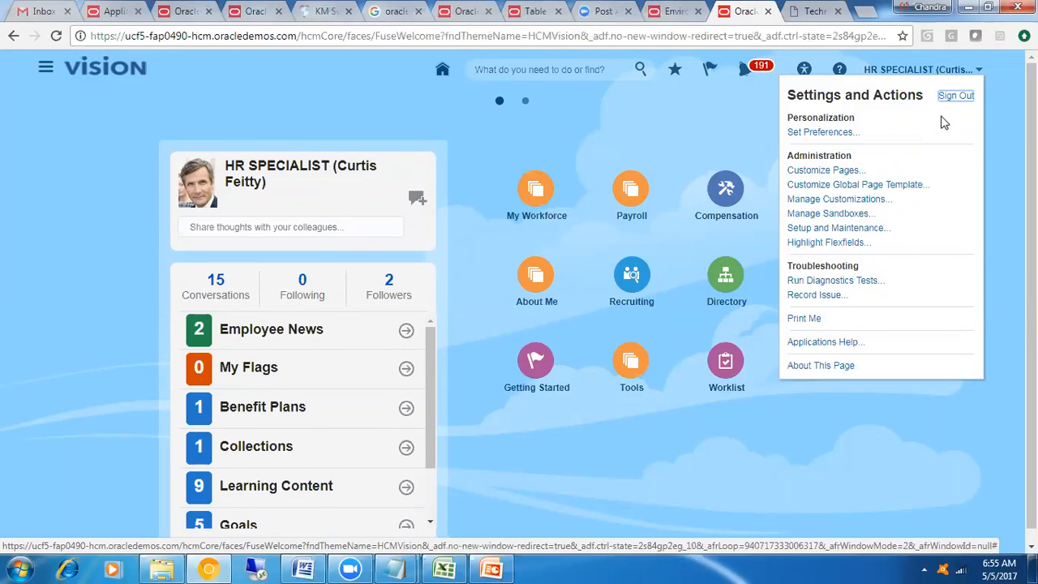
{"action": "left_click", "coordinate": [880, 228]}
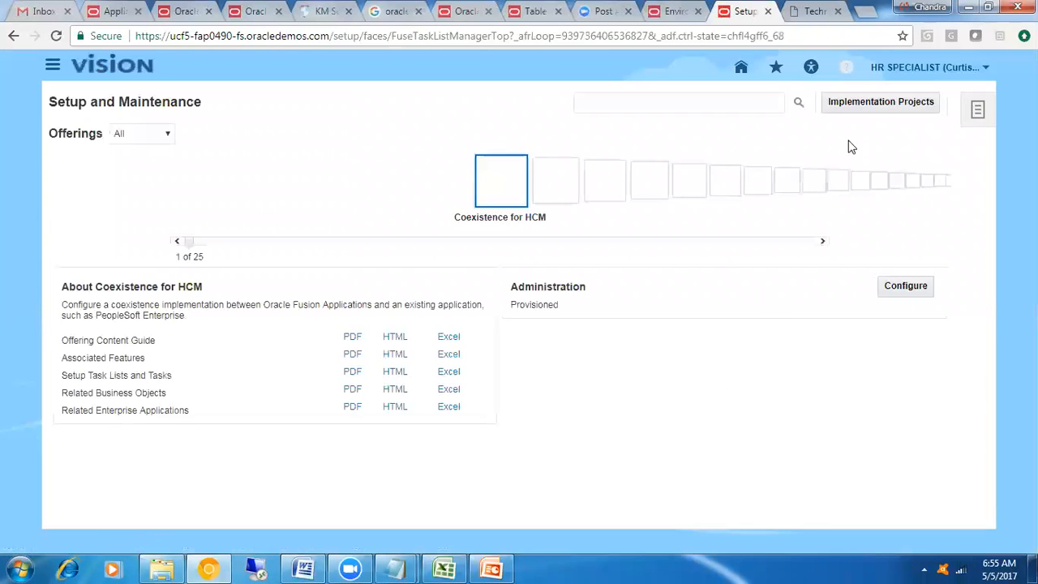
{"action": "left_click", "coordinate": [866, 107]}
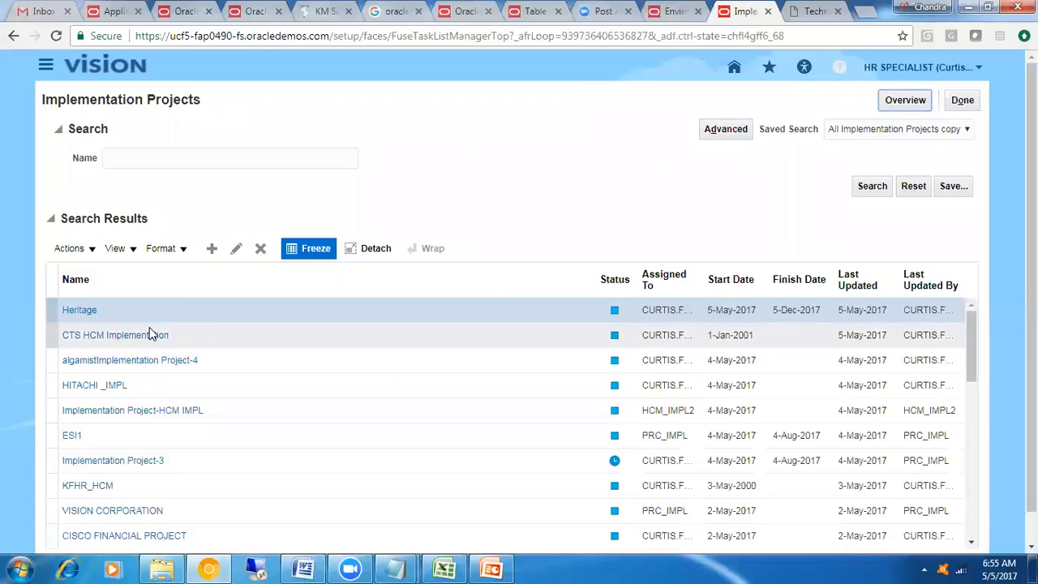
{"action": "left_click", "coordinate": [85, 312]}
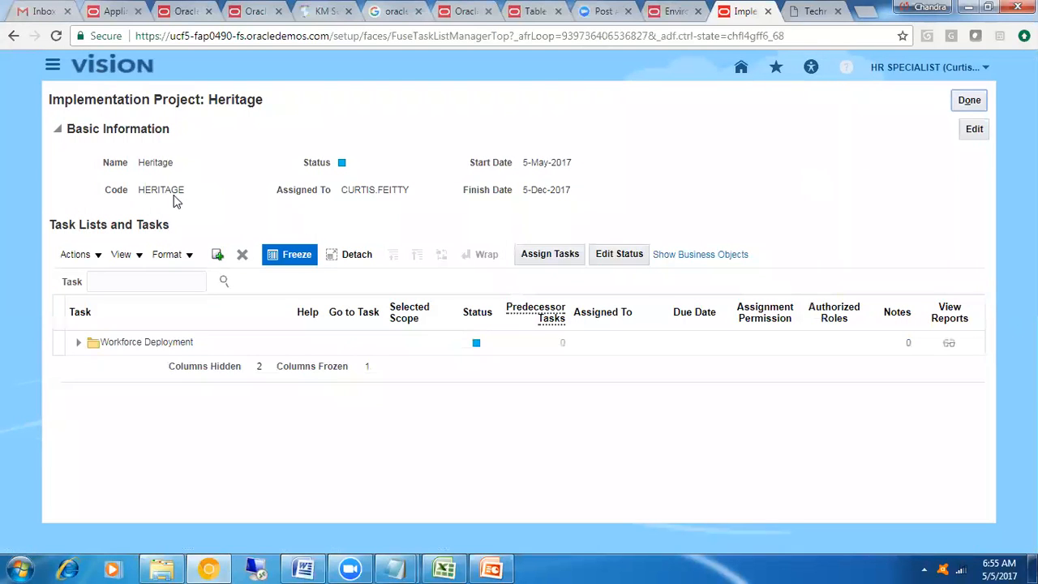
Expand the Workforce Deployment task list and widen the Task column to fit the full task names
{"action": "left_click_drag", "start_coordinate": [138, 190], "coordinate": [187, 193]}
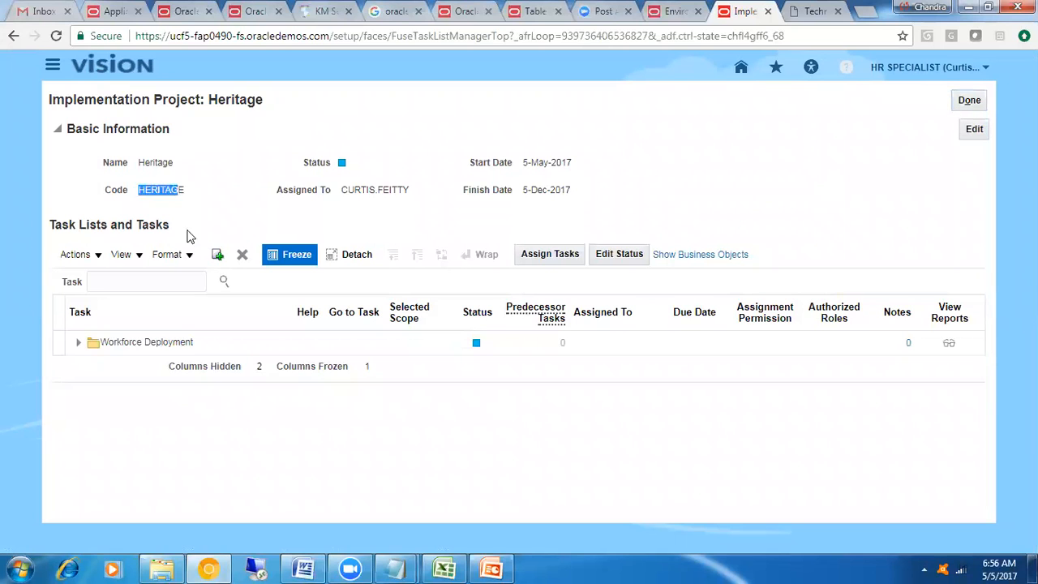
{"action": "left_click", "coordinate": [157, 347]}
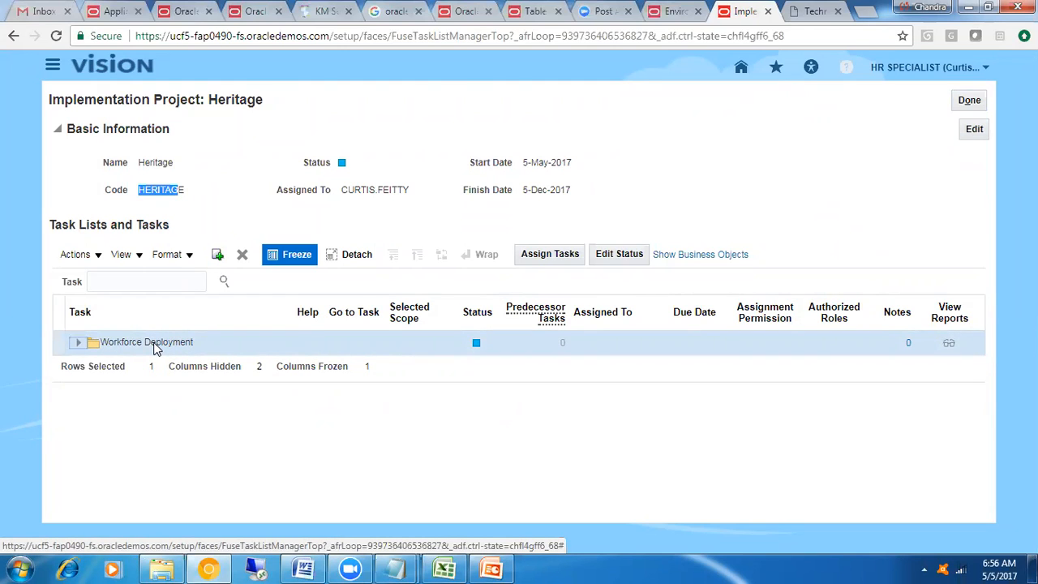
{"action": "left_click", "coordinate": [78, 342]}
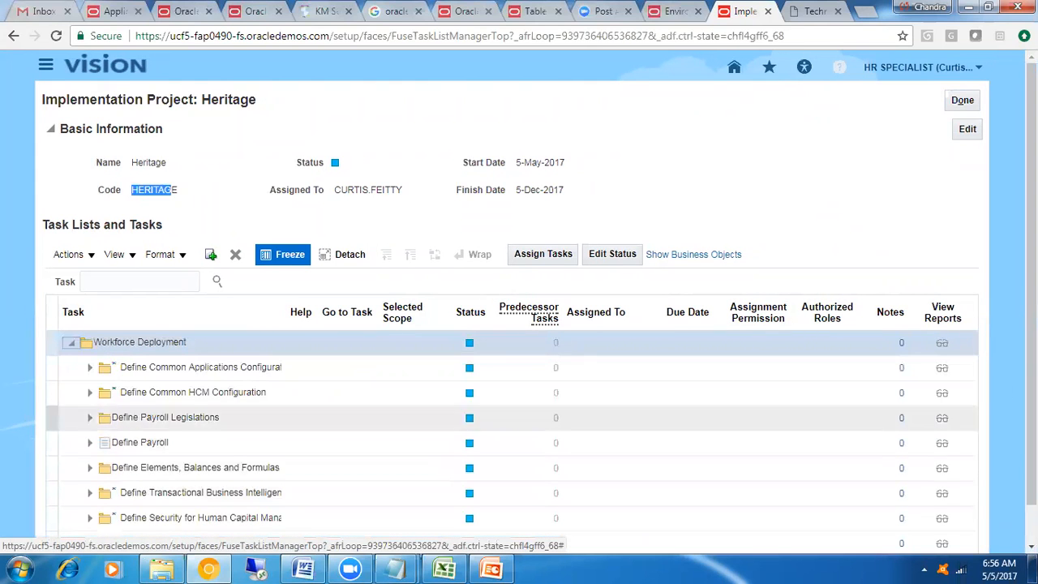
{"action": "scroll", "coordinate": [463, 454], "scroll_direction": "down", "scroll_amount": 2}
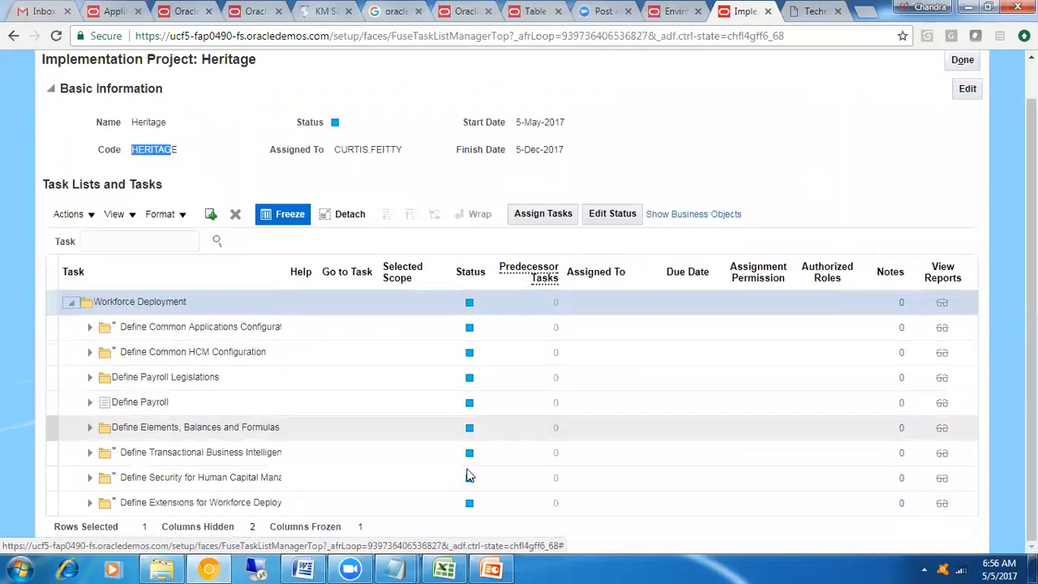
{"action": "left_click", "coordinate": [155, 377]}
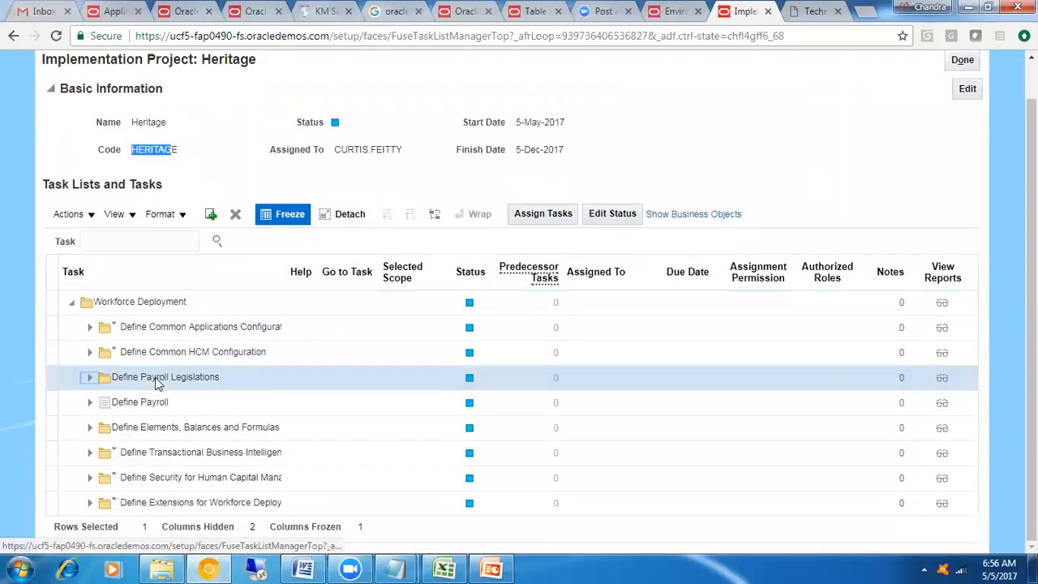
{"action": "left_click", "coordinate": [181, 331]}
{"action": "left_click_drag", "start_coordinate": [284, 272], "coordinate": [440, 272]}
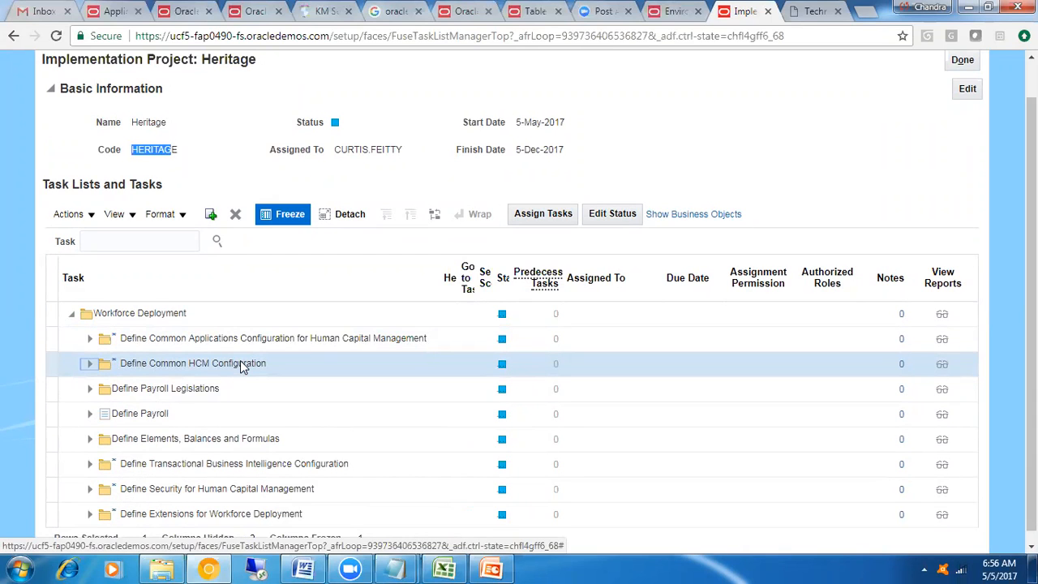
Expand Define Payroll and its Define Payroll Business Definitions folder to view the payroll setup tasks
{"action": "left_click", "coordinate": [90, 415]}
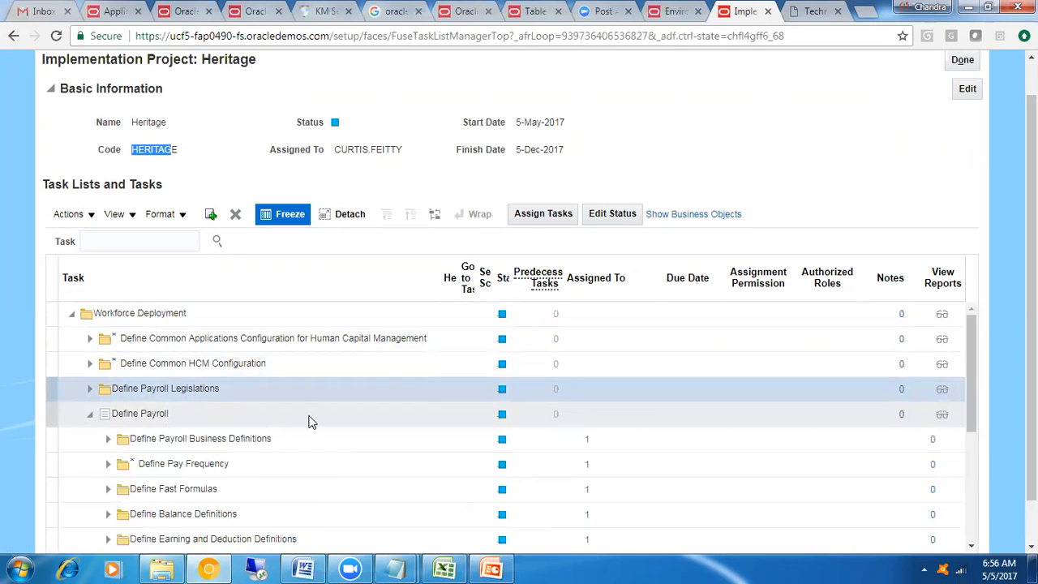
{"action": "scroll", "coordinate": [1005, 457], "scroll_direction": "down", "scroll_amount": 1}
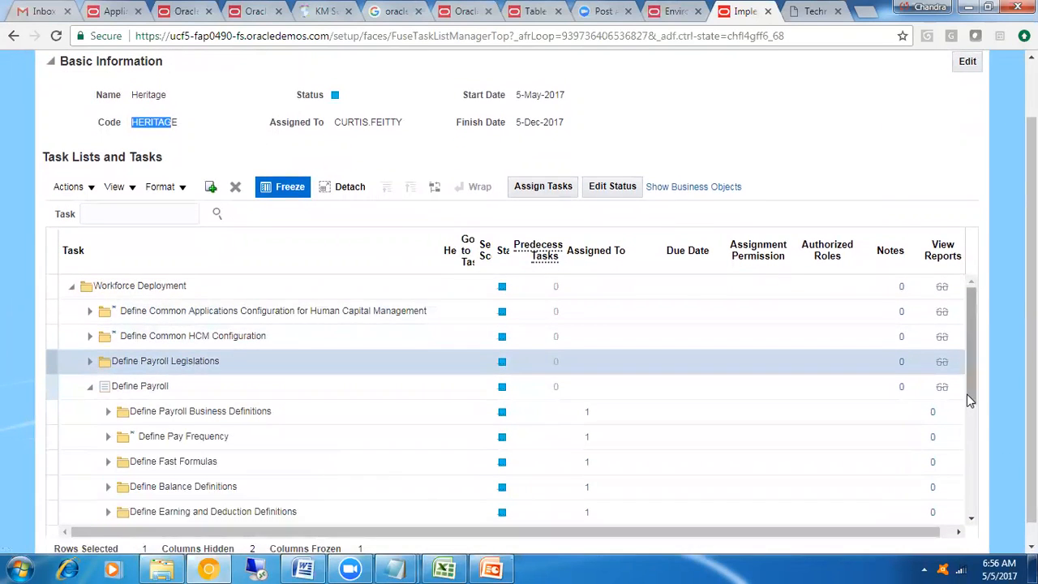
{"action": "left_click_drag", "start_coordinate": [967, 394], "coordinate": [971, 428]}
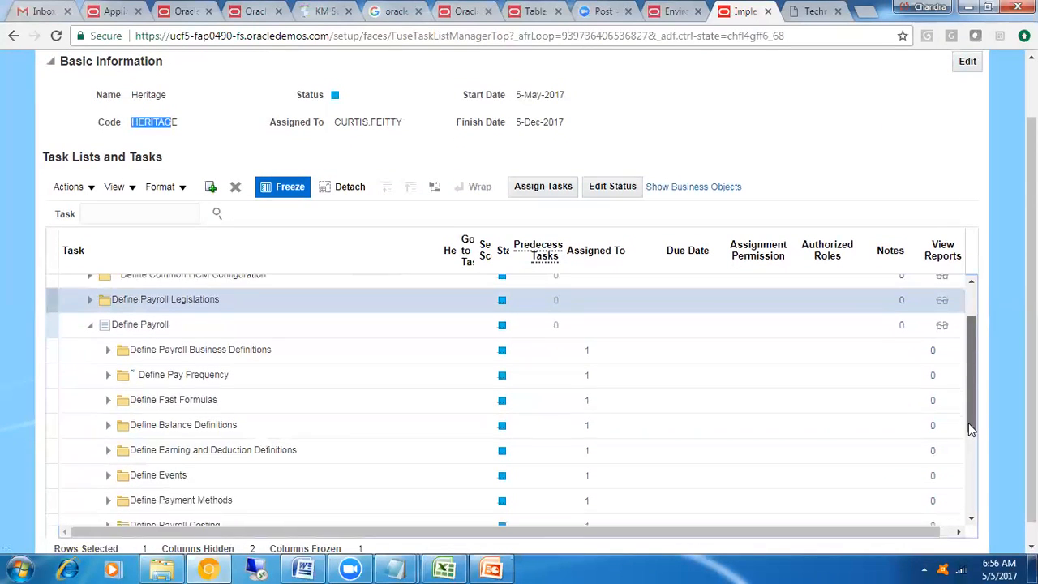
{"action": "left_click", "coordinate": [108, 351]}
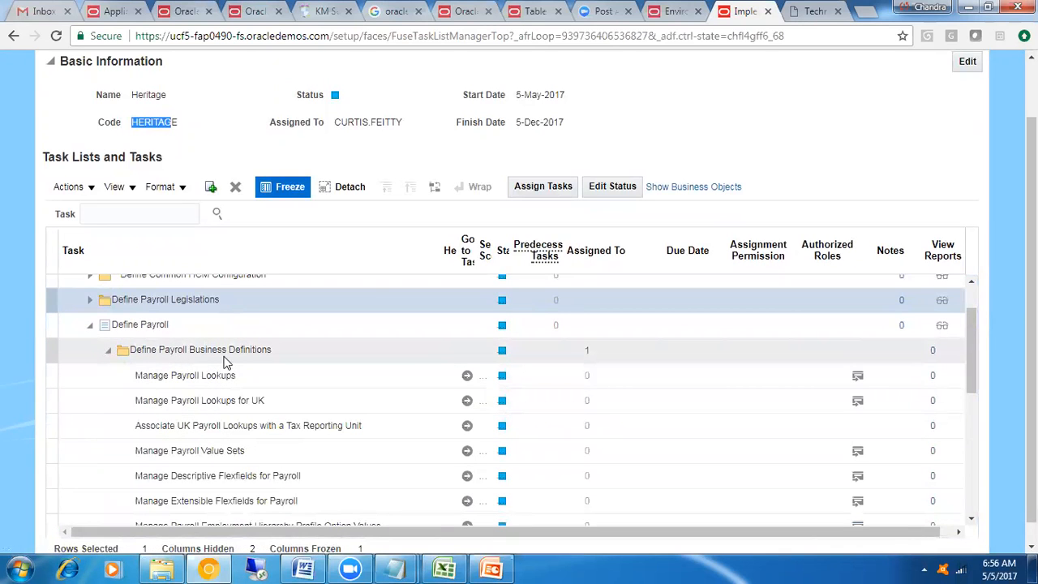
{"action": "left_click", "coordinate": [216, 378]}
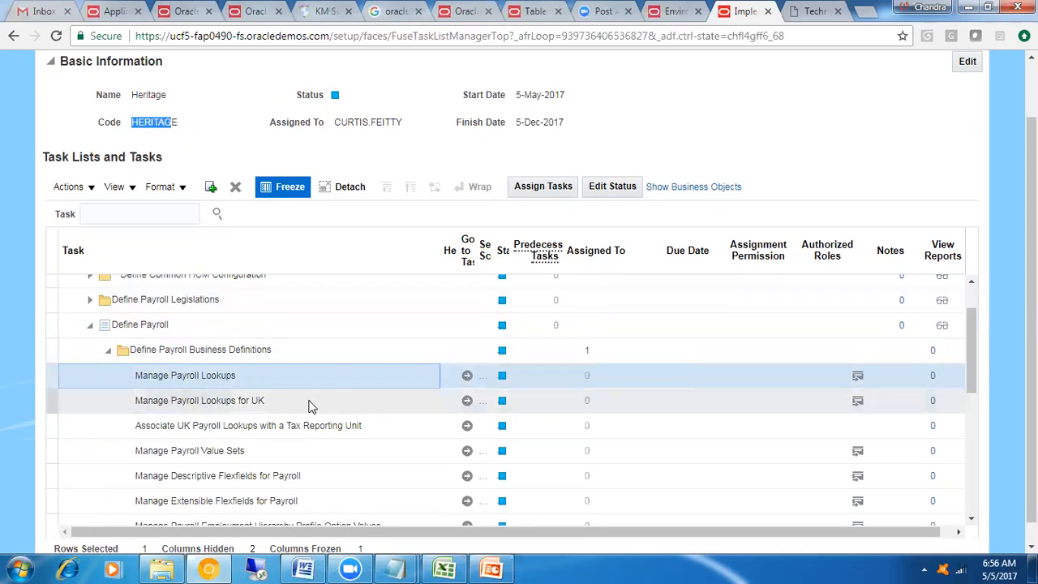
Widen the Go to Task column and go to the Manage Payroll Value Sets task
{"action": "left_click", "coordinate": [257, 453]}
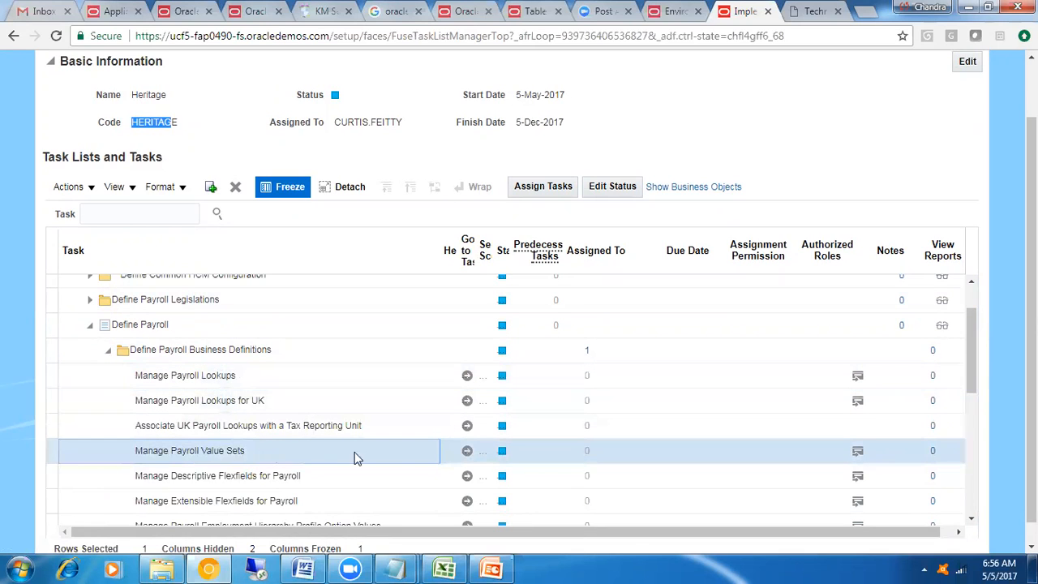
{"action": "left_click", "coordinate": [466, 454]}
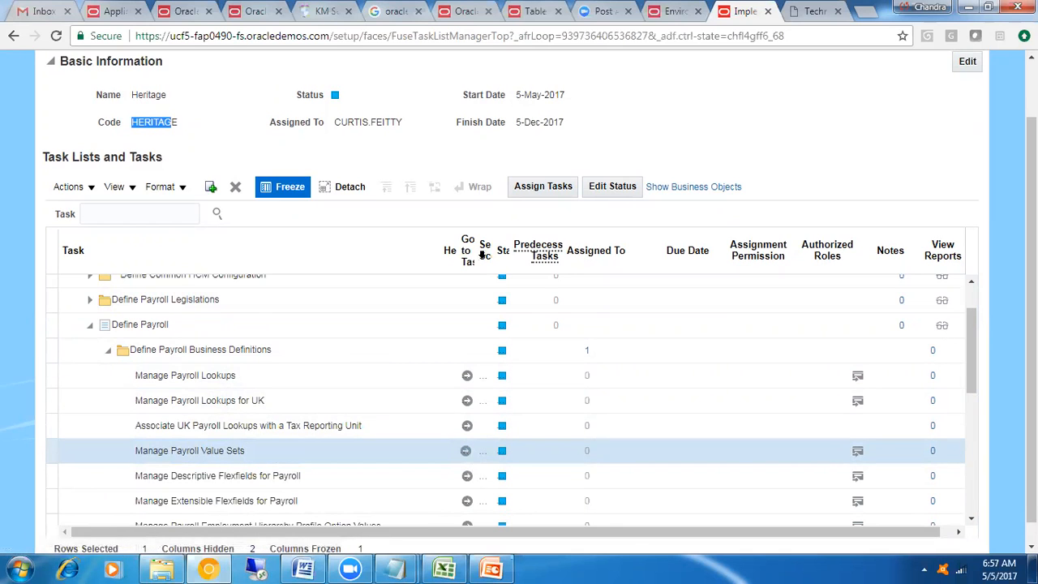
{"action": "left_click_drag", "start_coordinate": [478, 254], "coordinate": [609, 257]}
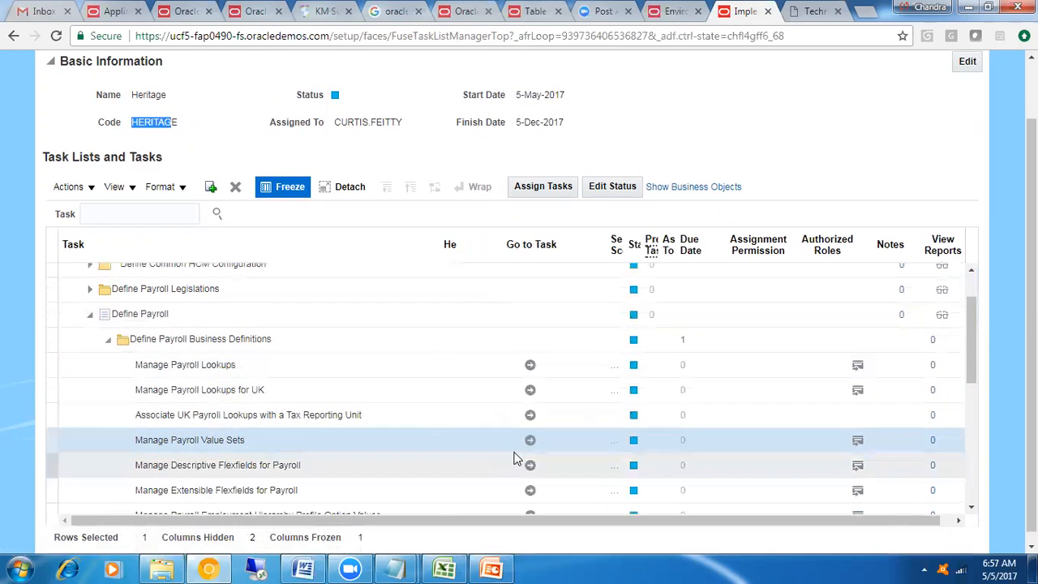
{"action": "left_click", "coordinate": [236, 440]}
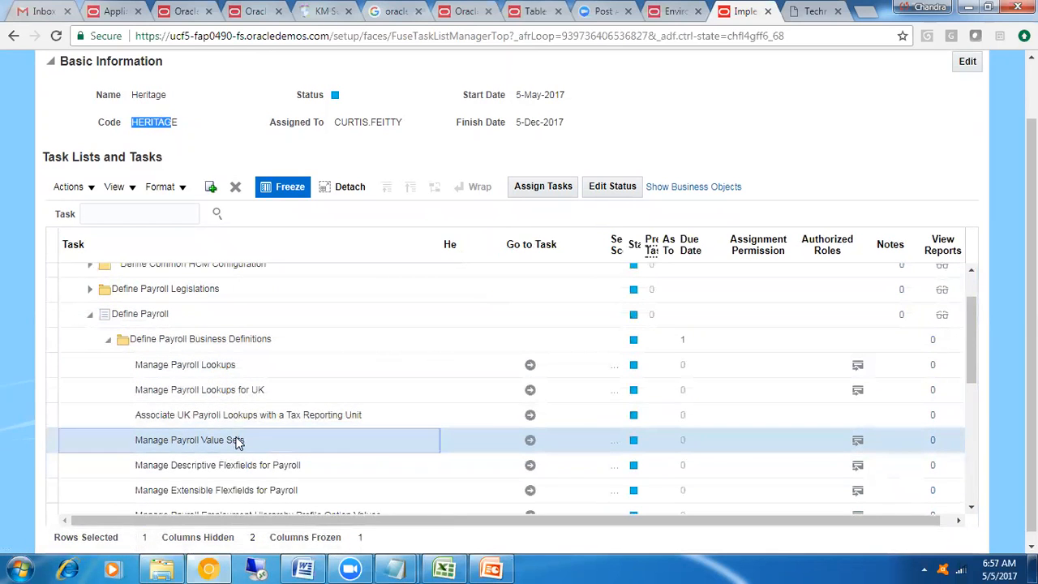
{"action": "left_click", "coordinate": [531, 443]}
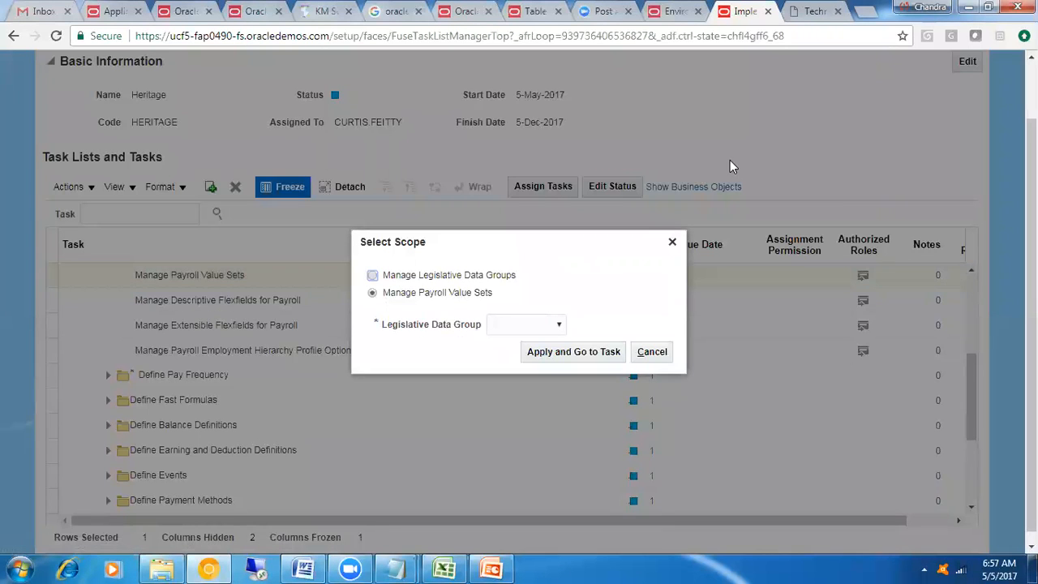
View the Manage Legislative Data Groups page from the Manage Payroll Value Sets scope selection and return to the project
{"action": "left_click", "coordinate": [548, 327]}
{"action": "left_click", "coordinate": [533, 365]}
{"action": "left_click", "coordinate": [560, 325]}
{"action": "left_click", "coordinate": [531, 365]}
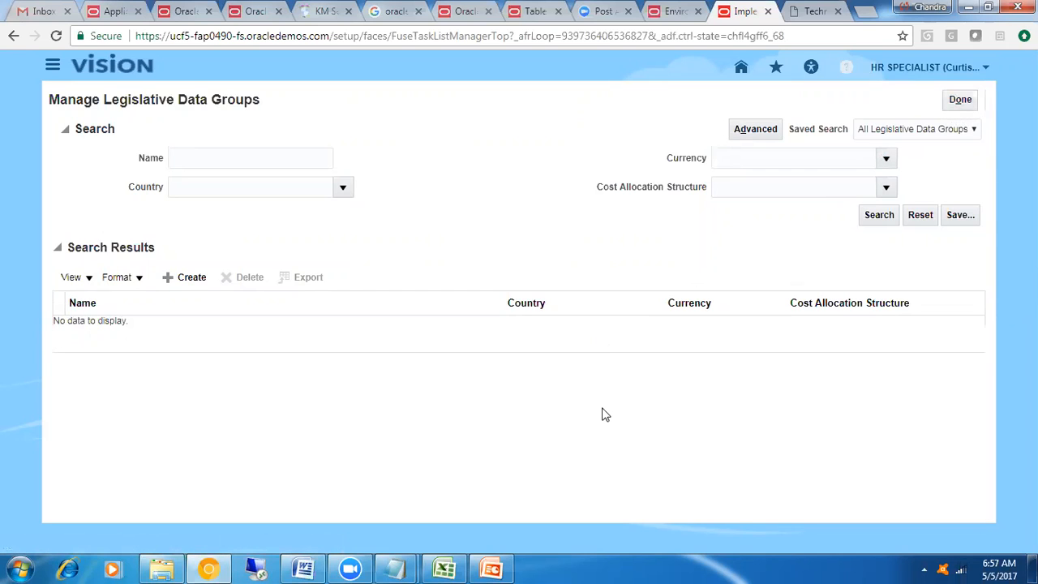
{"action": "left_click", "coordinate": [958, 100]}
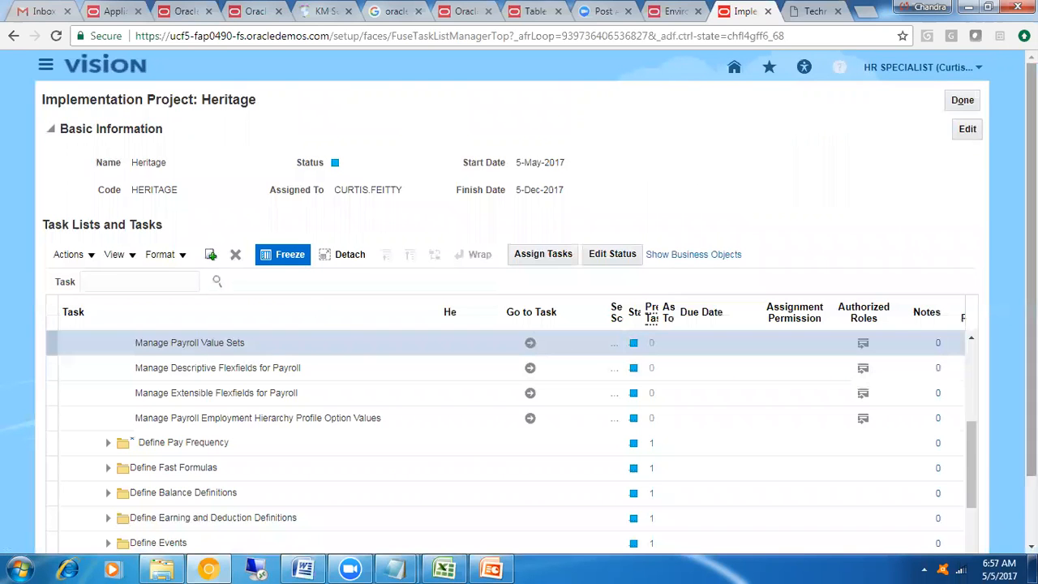
Collapse Define Payroll Business Definitions, Define Payroll and the Workforce Deployment task list
{"action": "left_click_drag", "start_coordinate": [965, 440], "coordinate": [966, 367]}
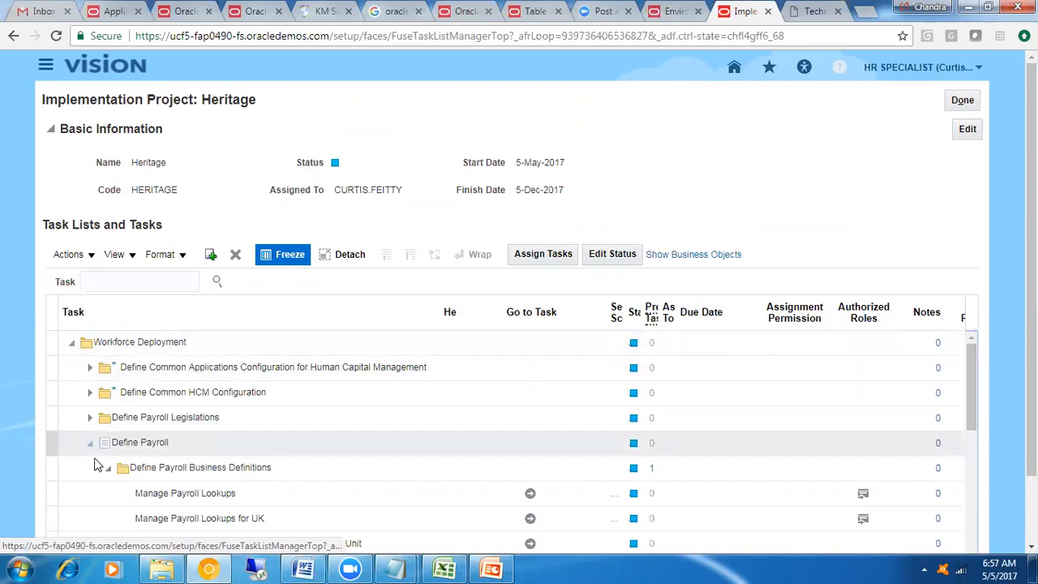
{"action": "left_click", "coordinate": [109, 470]}
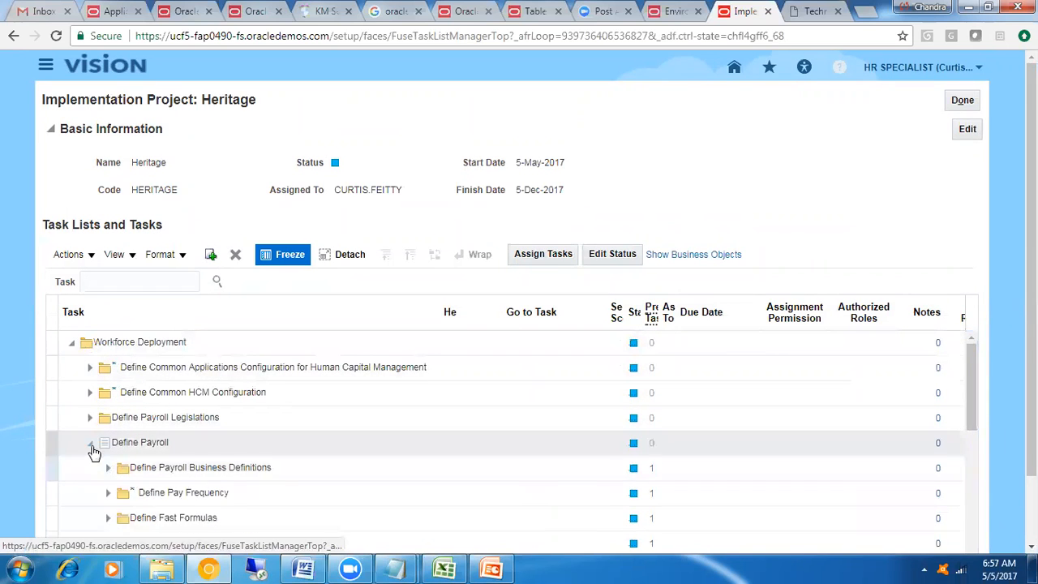
{"action": "left_click", "coordinate": [90, 443]}
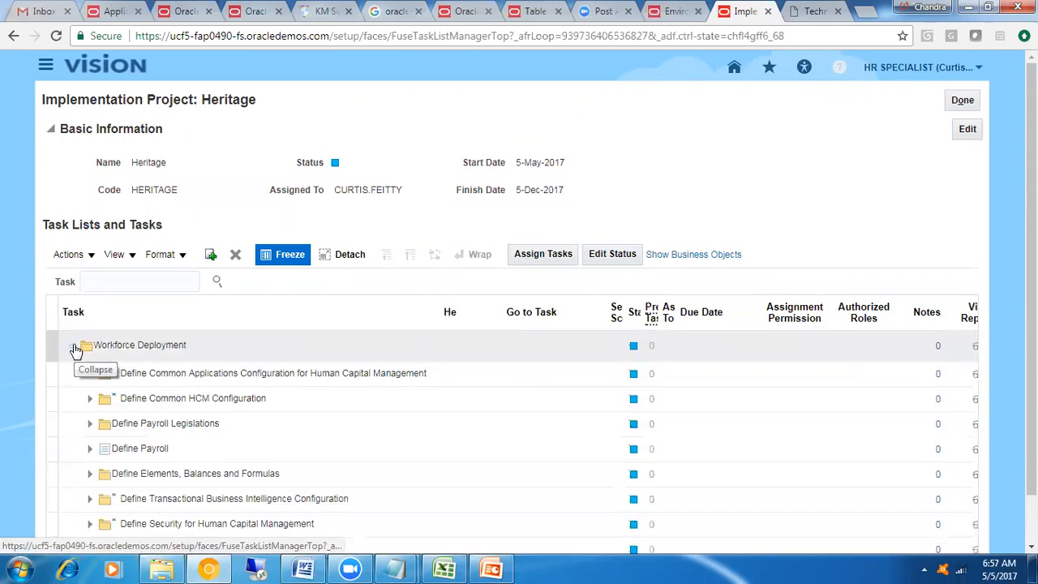
{"action": "left_click", "coordinate": [71, 343]}
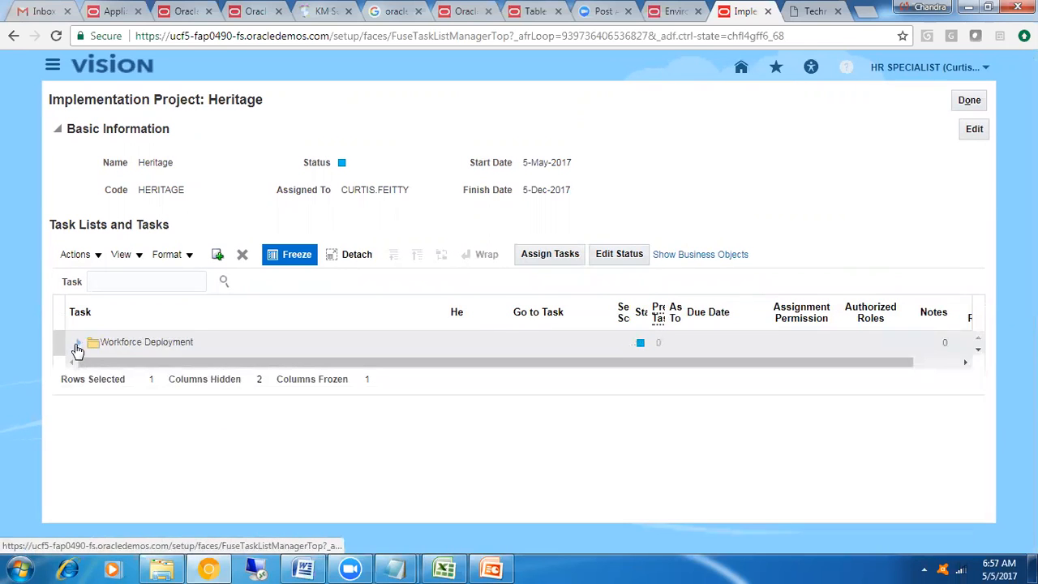
Expand Workforce Deployment down through Define Payroll to the tasks in Define Payroll Business Definitions
{"action": "left_click", "coordinate": [168, 345]}
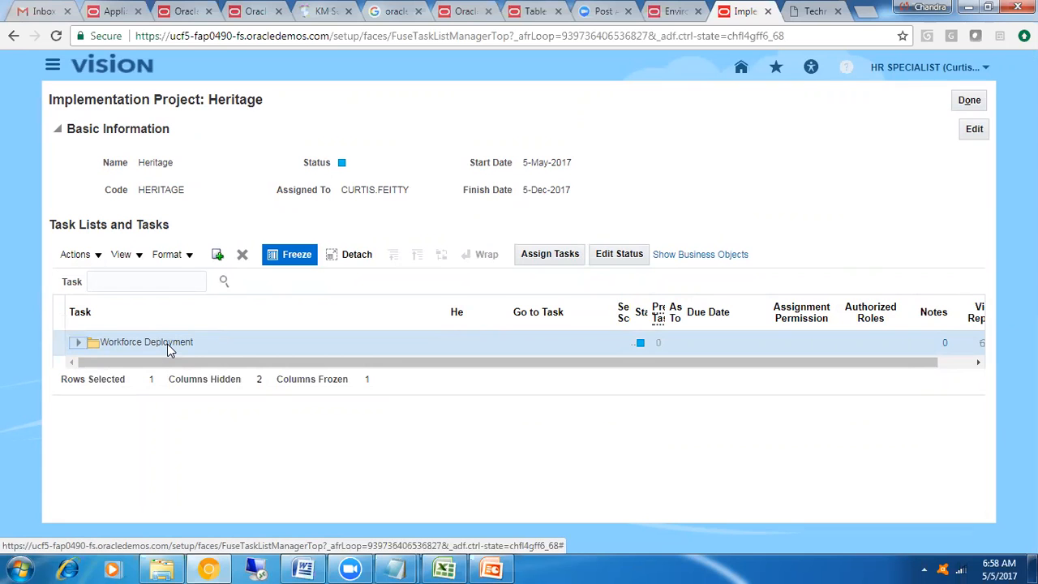
{"action": "left_click", "coordinate": [80, 345]}
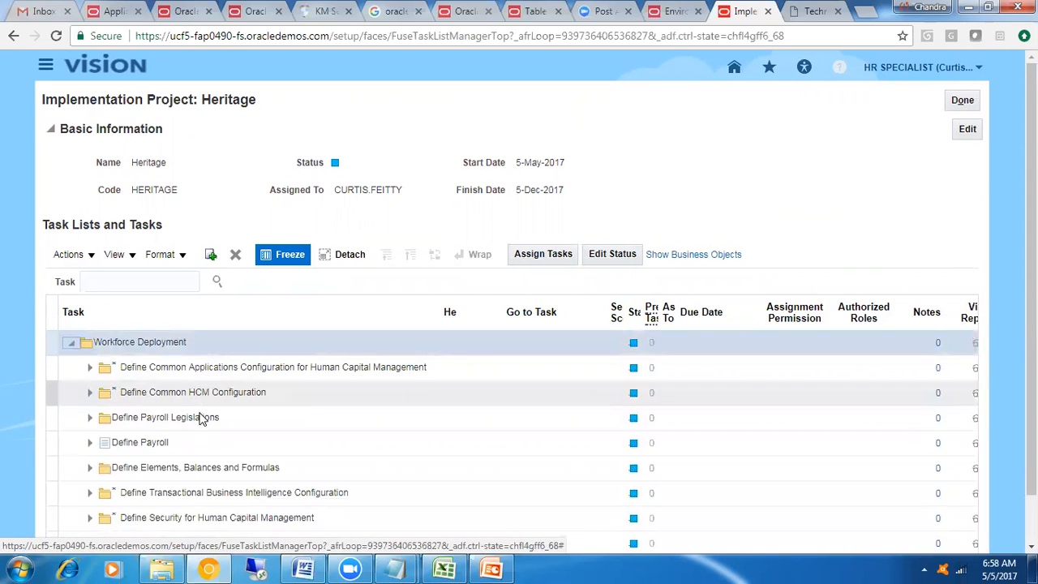
{"action": "left_click", "coordinate": [193, 446]}
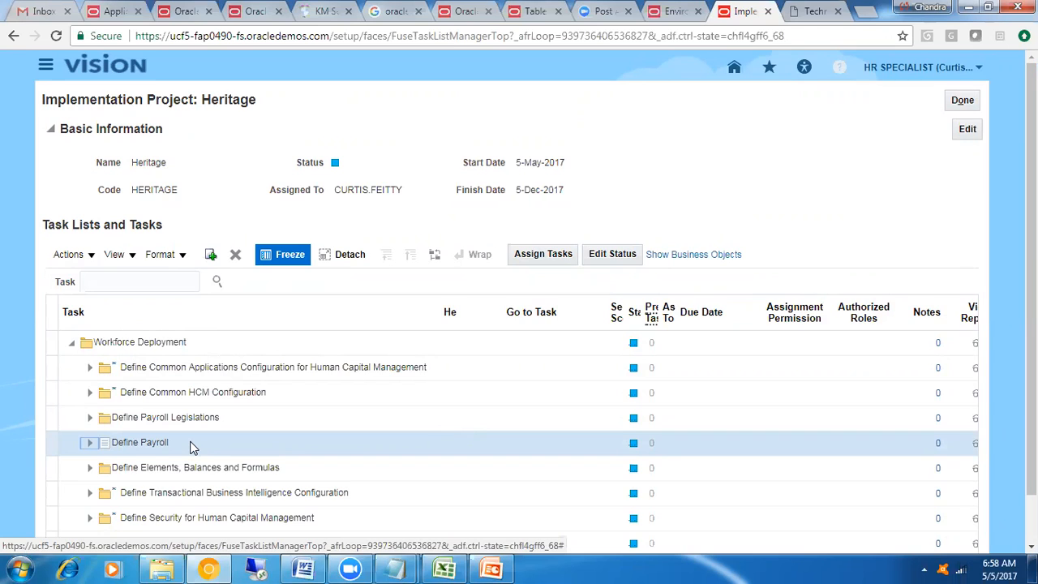
{"action": "left_click", "coordinate": [90, 443]}
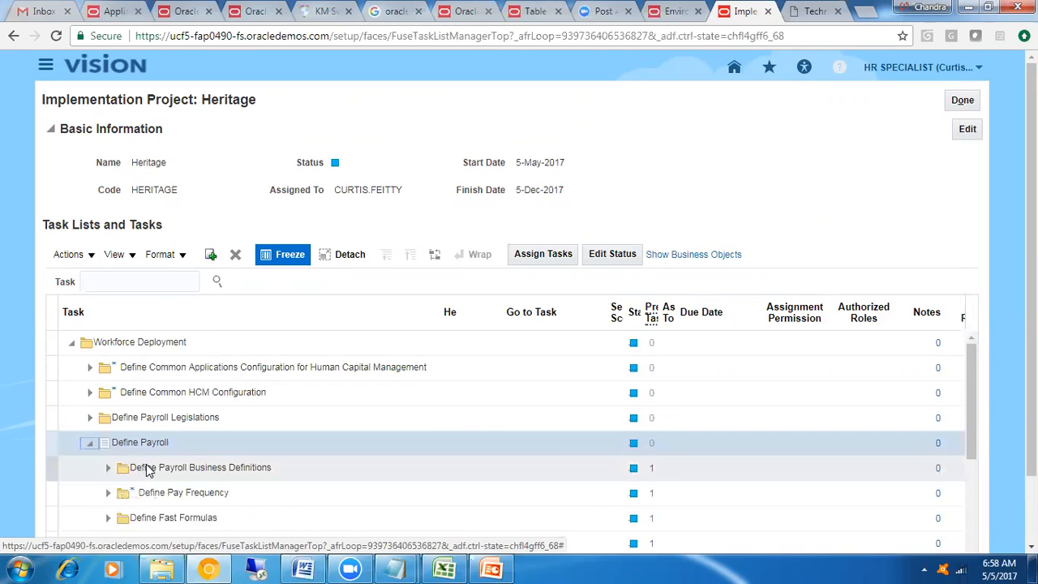
{"action": "left_click", "coordinate": [150, 469]}
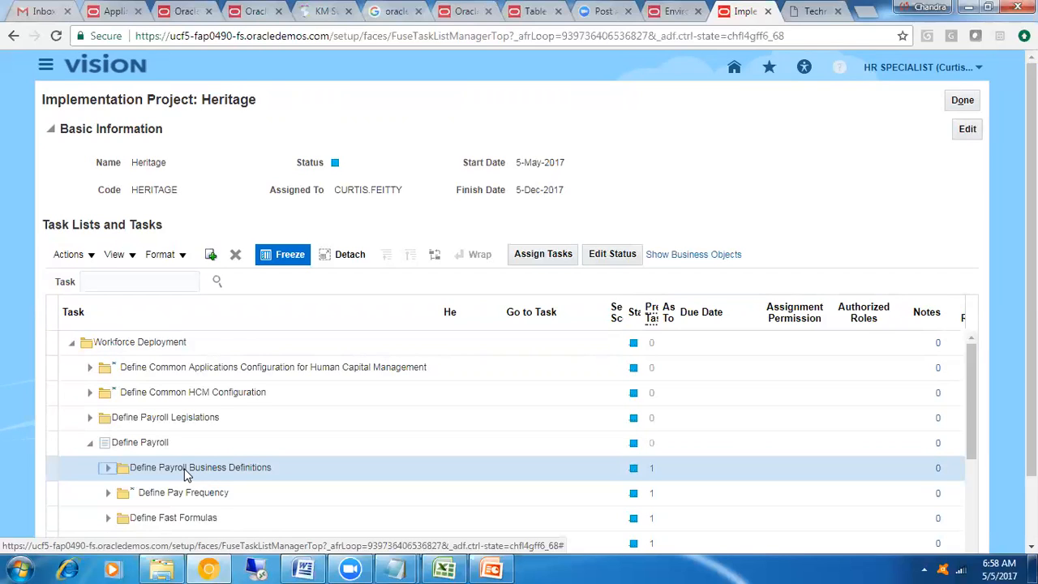
{"action": "left_click", "coordinate": [107, 468]}
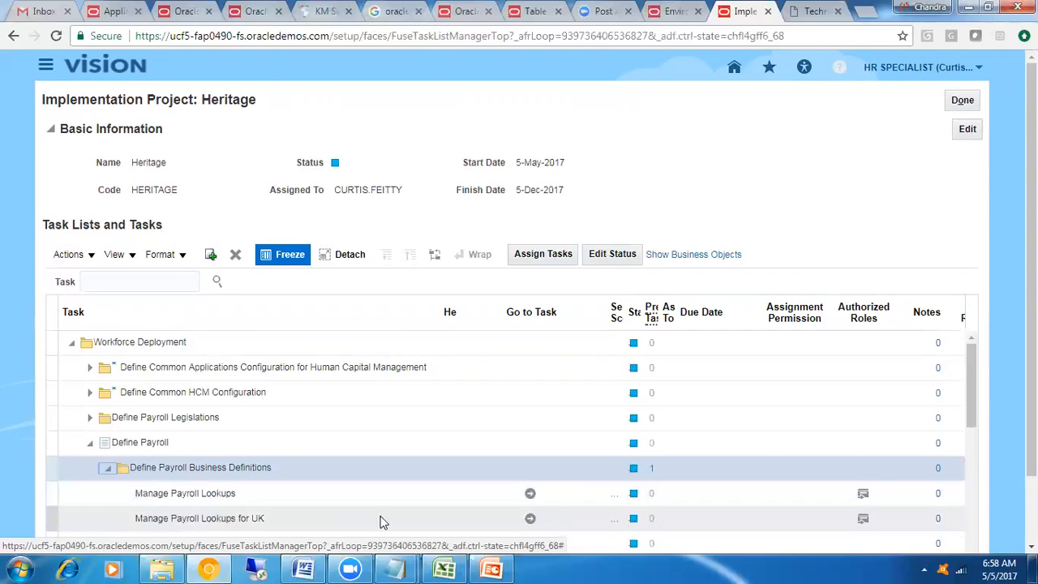
View the scope selection for the Manage Payroll Lookups task and cancel it
{"action": "left_click", "coordinate": [203, 493]}
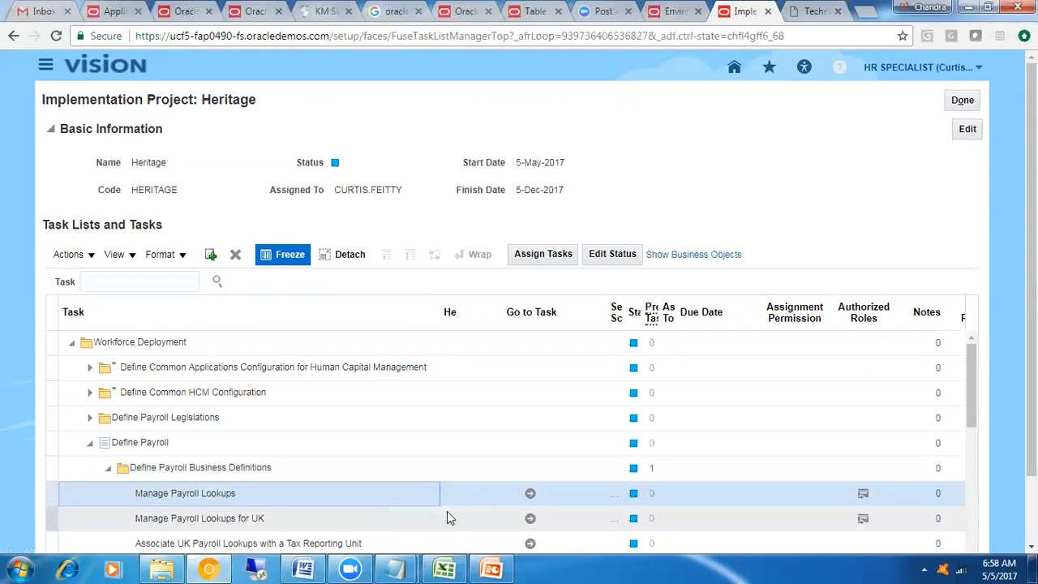
{"action": "left_click", "coordinate": [531, 493]}
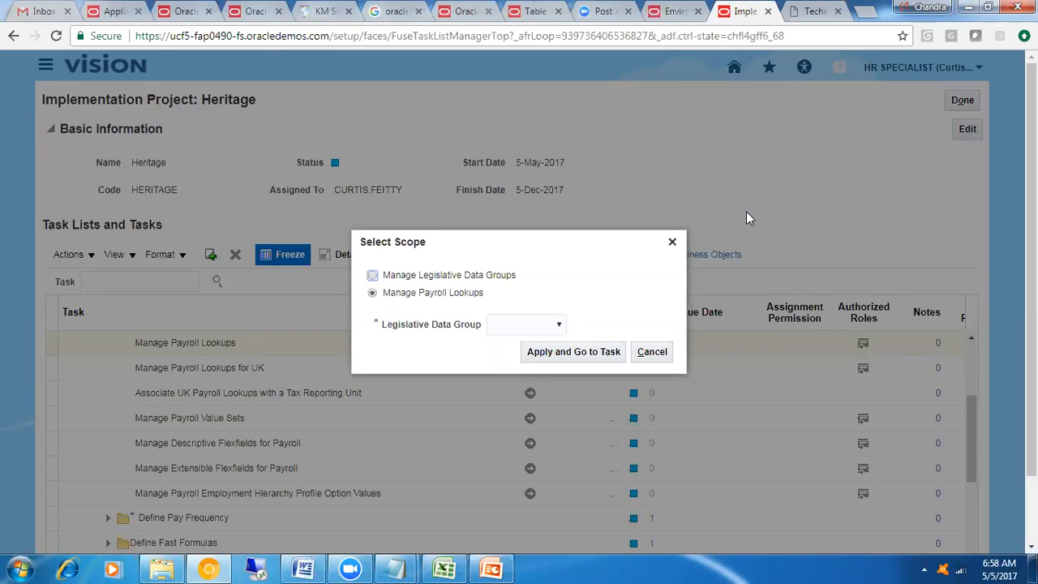
{"action": "left_click", "coordinate": [652, 351]}
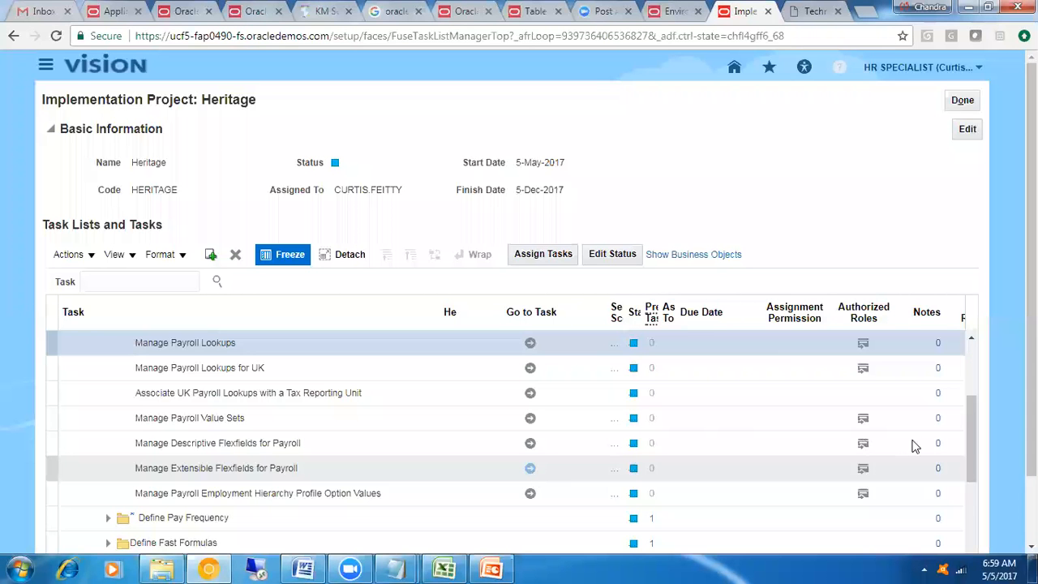
Open the user assignment for the Manage Payroll Lookups task under Define Payroll Business Definitions
{"action": "left_click_drag", "start_coordinate": [975, 408], "coordinate": [975, 380]}
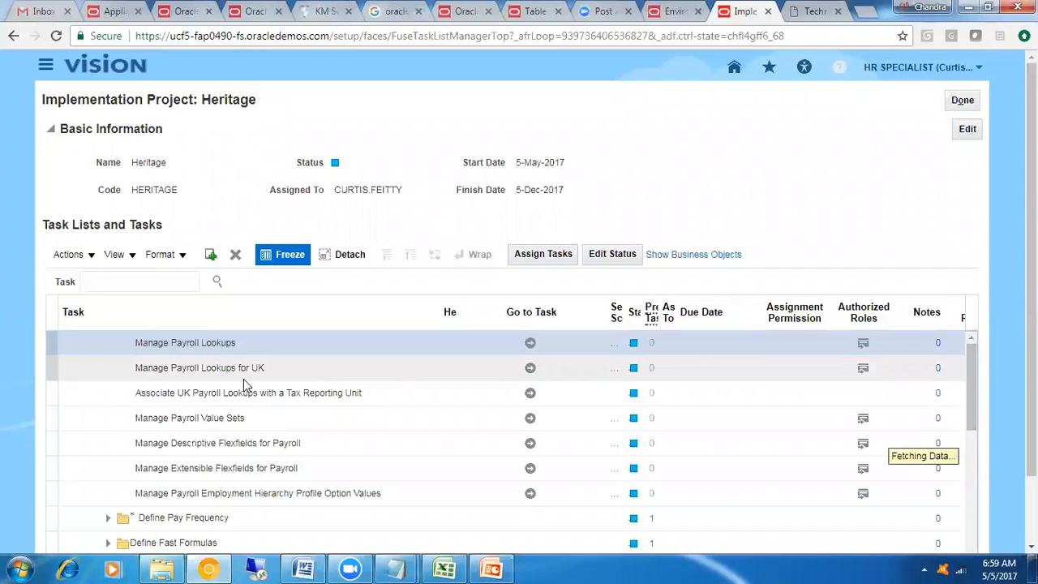
{"action": "left_click", "coordinate": [144, 341]}
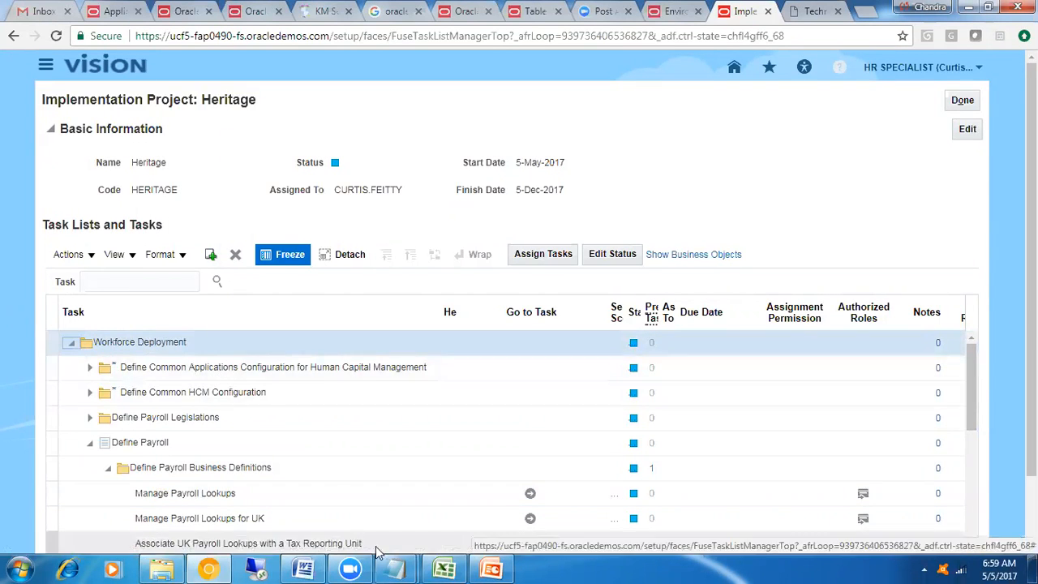
{"action": "left_click", "coordinate": [240, 497]}
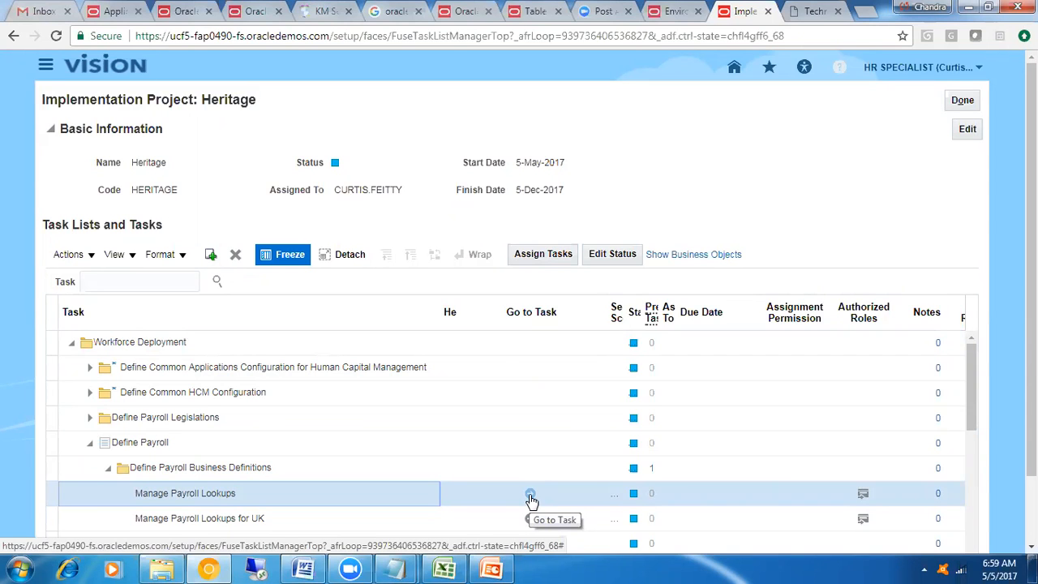
{"action": "left_click", "coordinate": [542, 256]}
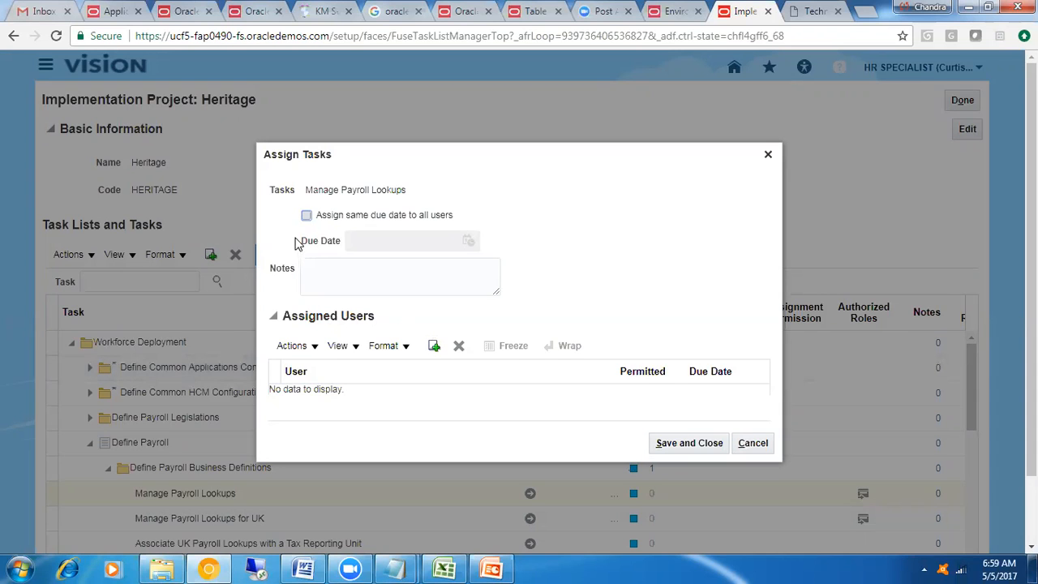
Find the intended user by user ID, add them to the task's assigned users and save the assignment
{"action": "left_click", "coordinate": [331, 280]}
{"action": "left_click", "coordinate": [435, 346]}
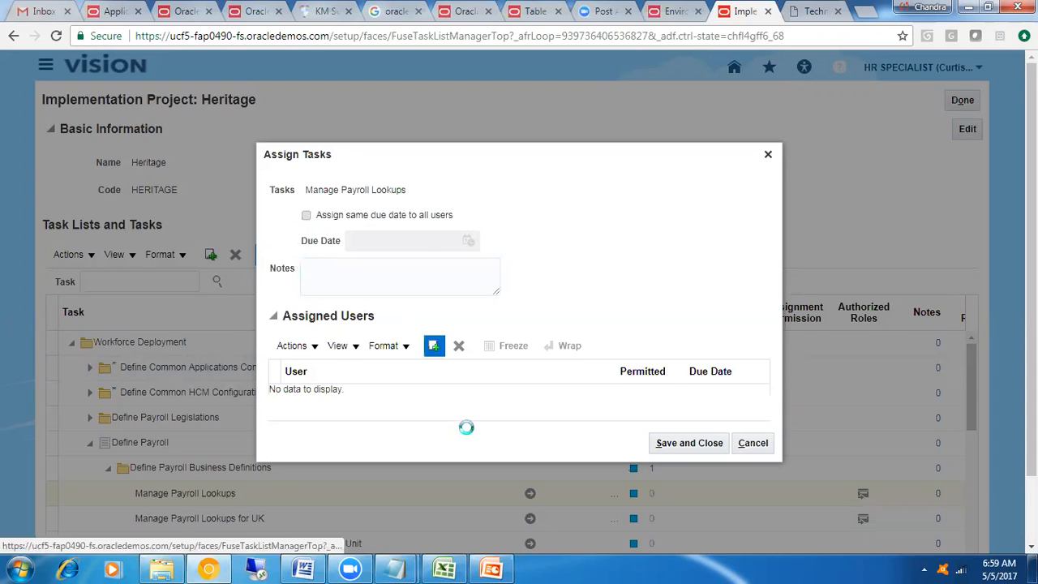
{"action": "left_click", "coordinate": [462, 196]}
{"action": "type", "text": "mitch"}
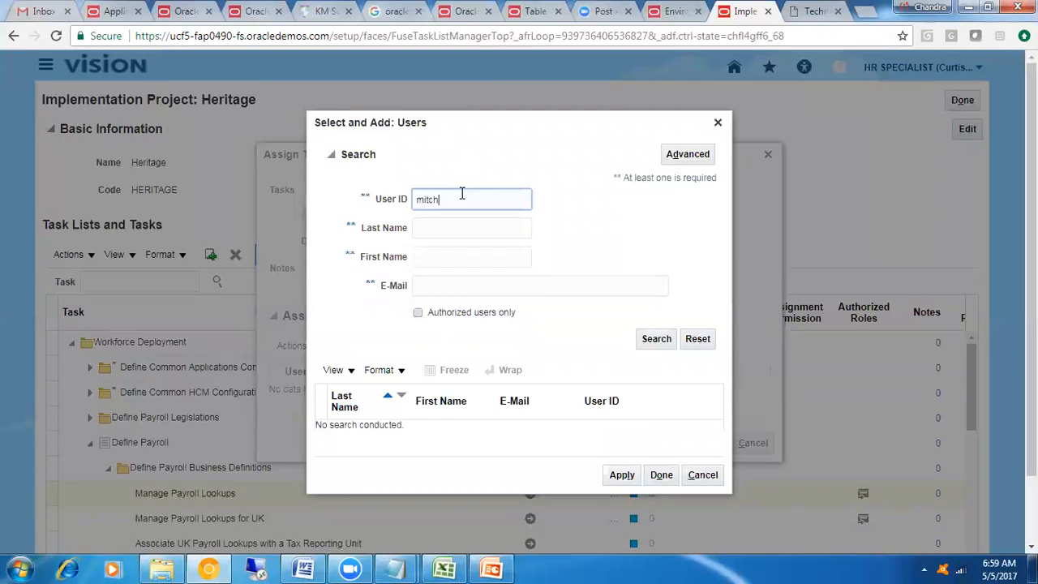
{"action": "left_click", "coordinate": [660, 341]}
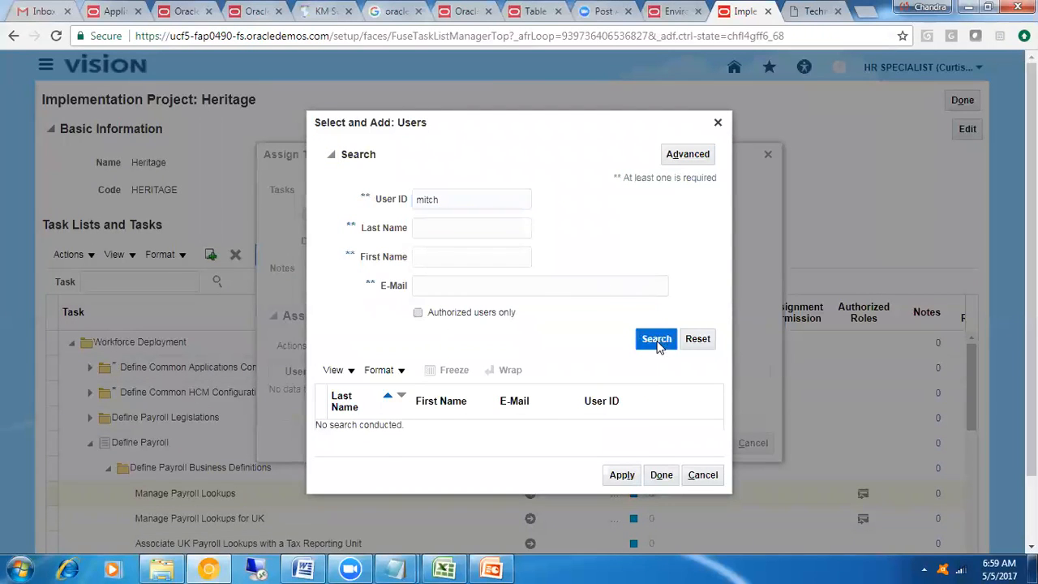
{"action": "left_click", "coordinate": [382, 425]}
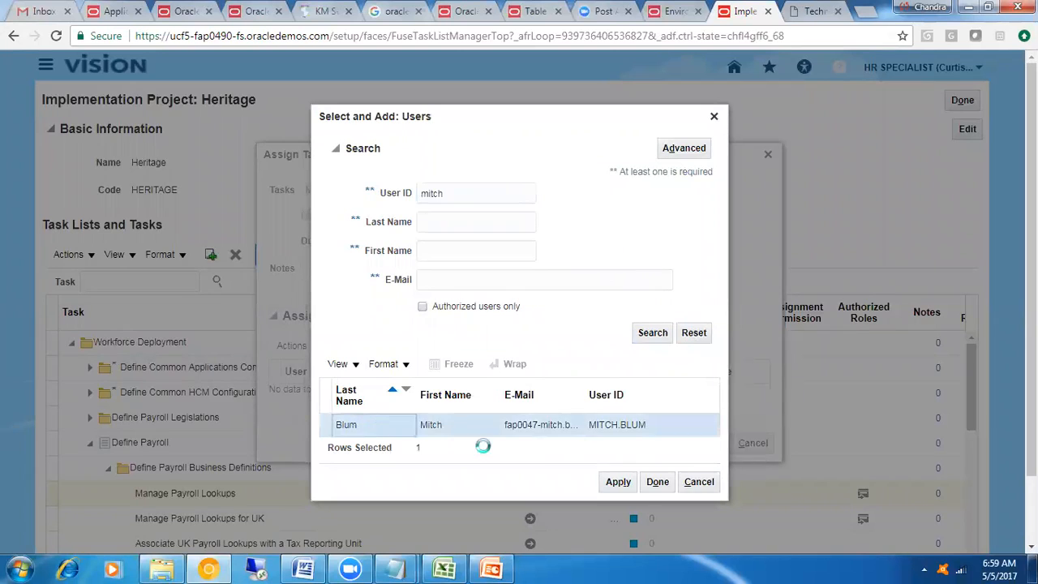
{"action": "left_click", "coordinate": [649, 485]}
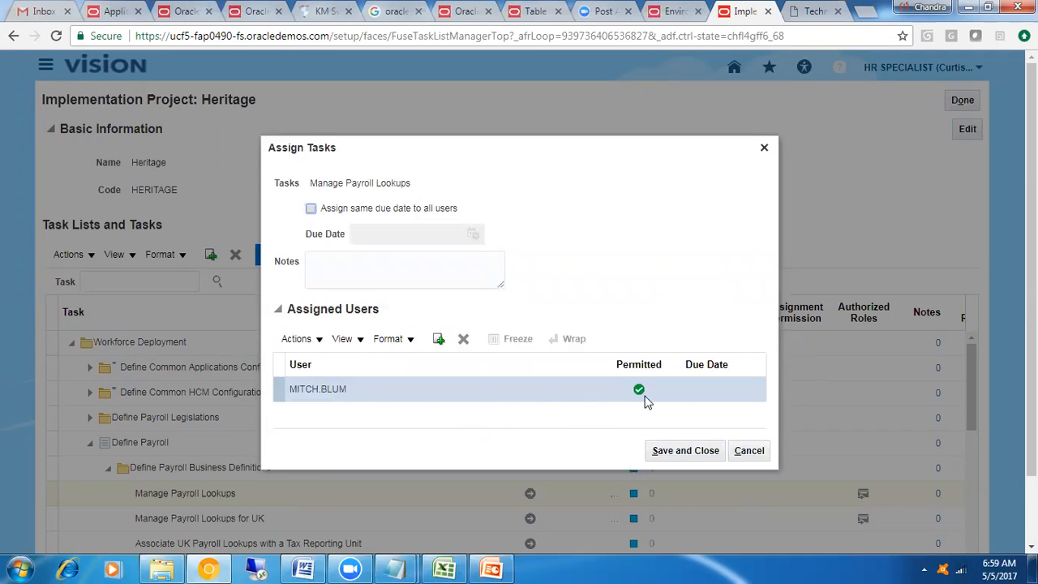
{"action": "left_click", "coordinate": [681, 454]}
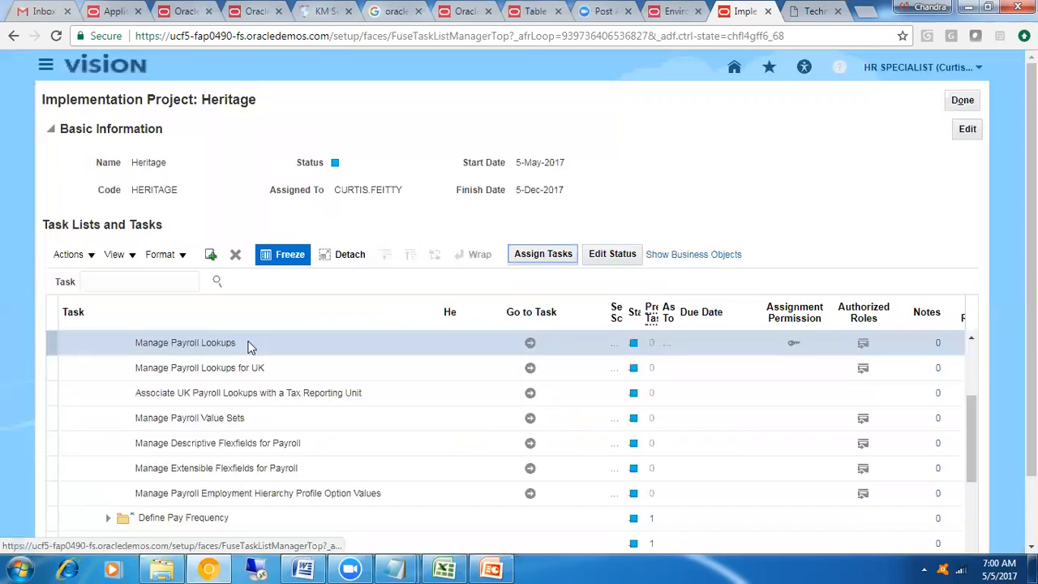
Widen the Assigned To column so the Manage Payroll Lookups assignee is readable in full
{"action": "left_click", "coordinate": [233, 342]}
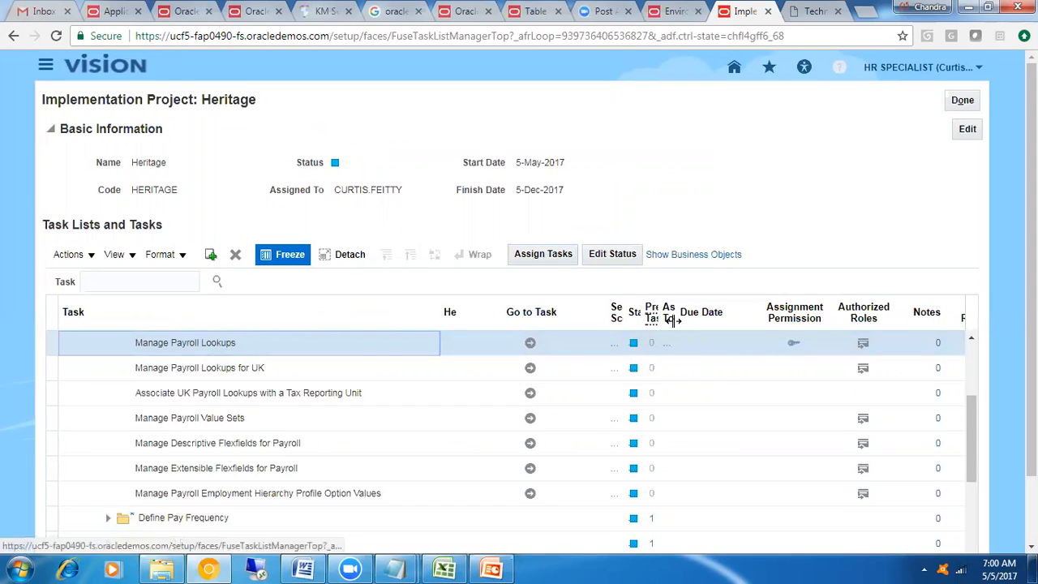
{"action": "left_click_drag", "start_coordinate": [675, 313], "coordinate": [765, 314]}
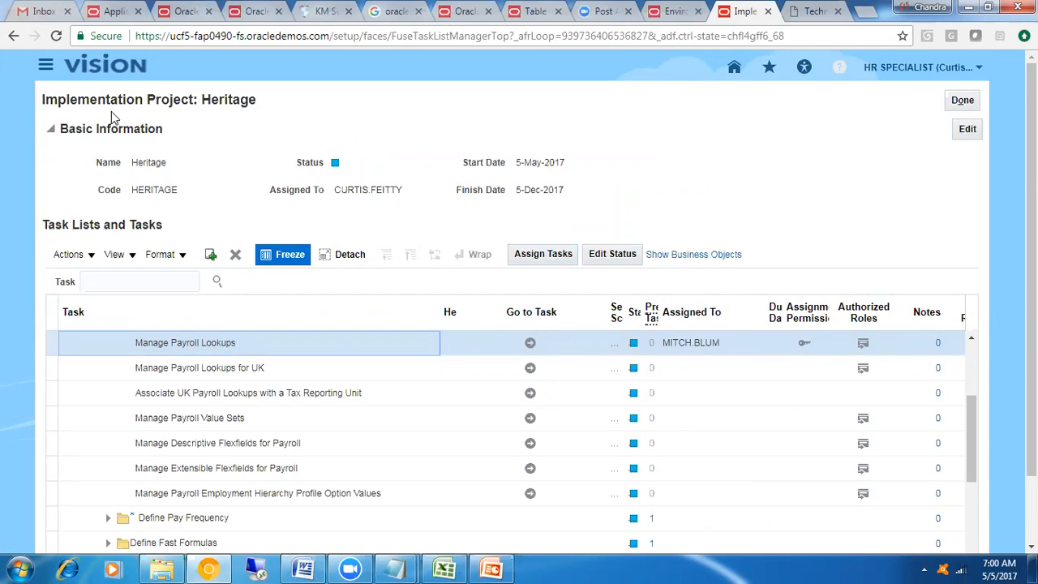
{"action": "left_click_drag", "start_coordinate": [43, 99], "coordinate": [197, 101]}
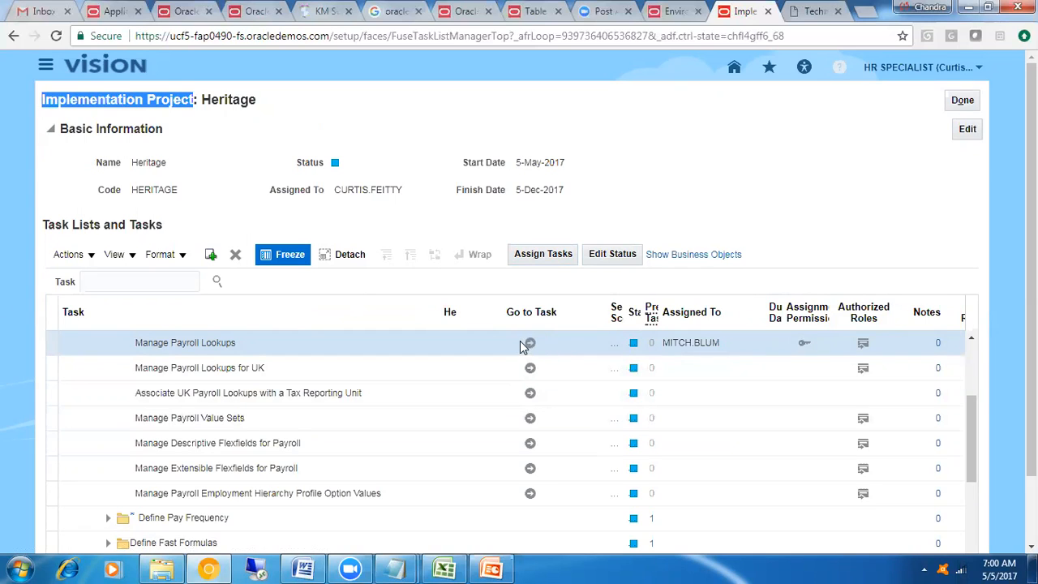
Set the status of the Manage Payroll Lookups task to In Progress and save it
{"action": "left_click", "coordinate": [612, 255]}
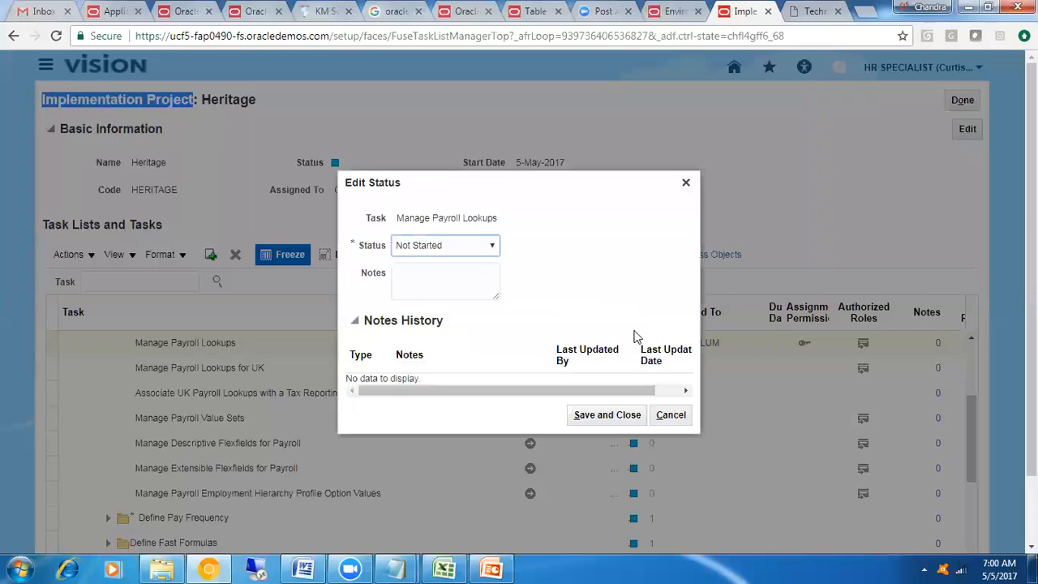
{"action": "left_click", "coordinate": [454, 245]}
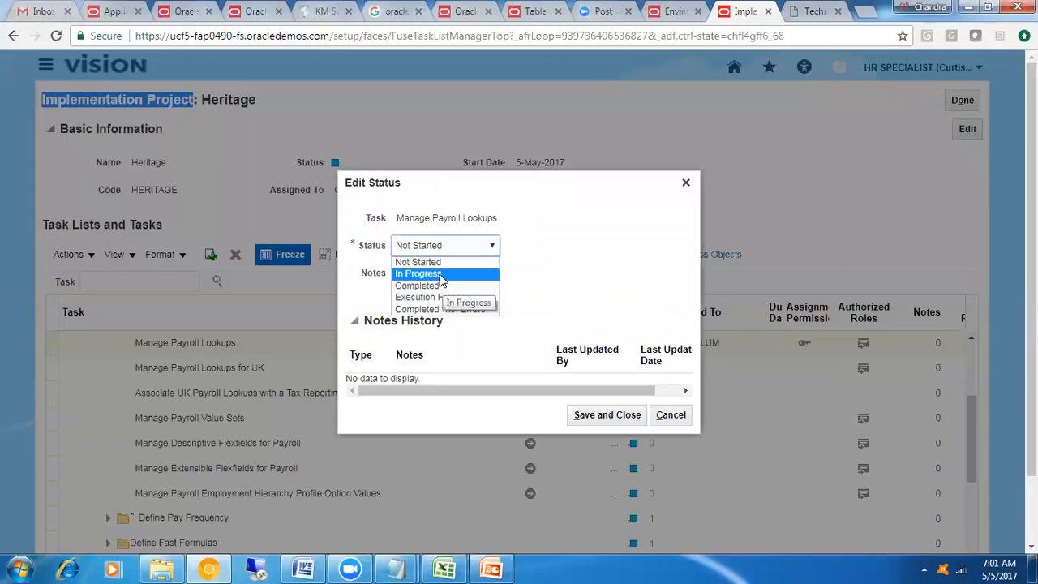
{"action": "left_click", "coordinate": [441, 275]}
{"action": "left_click", "coordinate": [410, 281]}
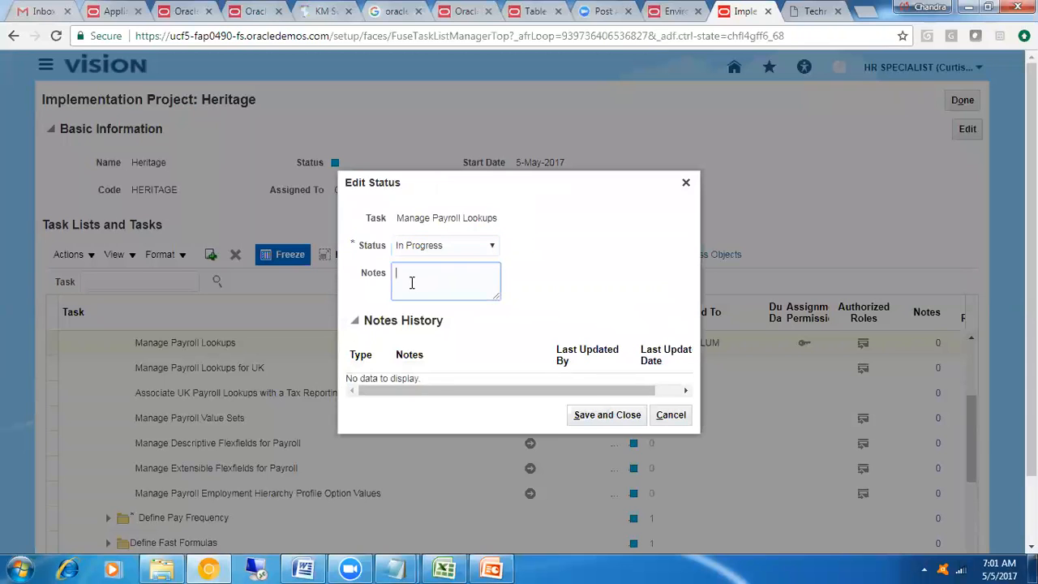
{"action": "left_click", "coordinate": [594, 413]}
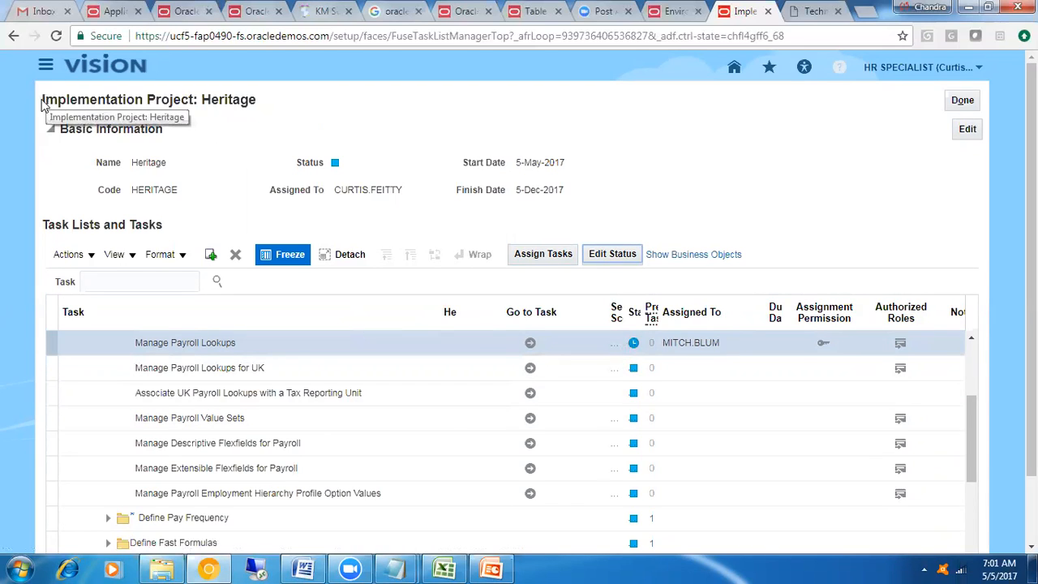
{"action": "left_click_drag", "start_coordinate": [42, 103], "coordinate": [205, 103]}
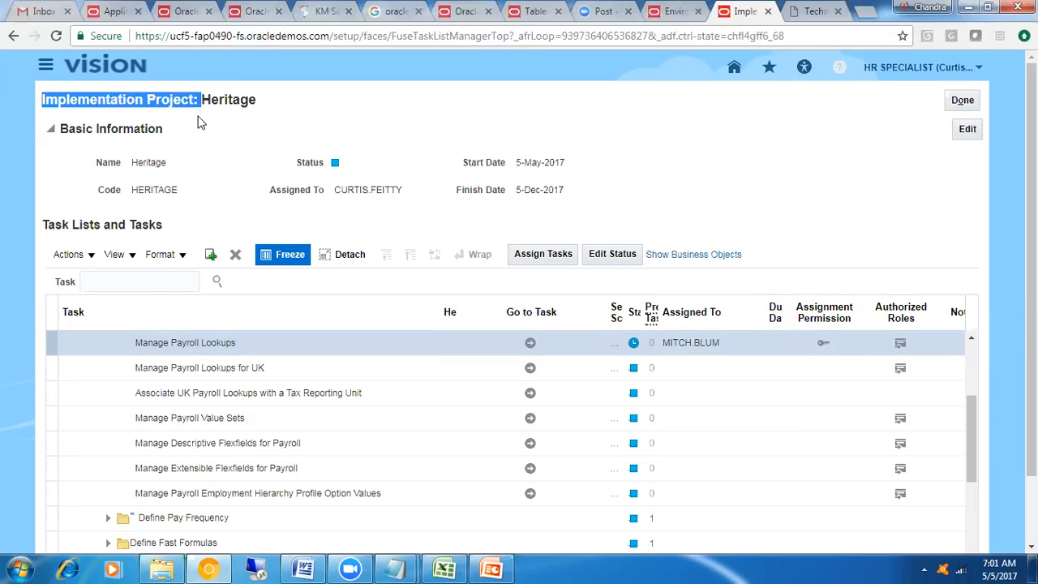
{"action": "left_click", "coordinate": [276, 343]}
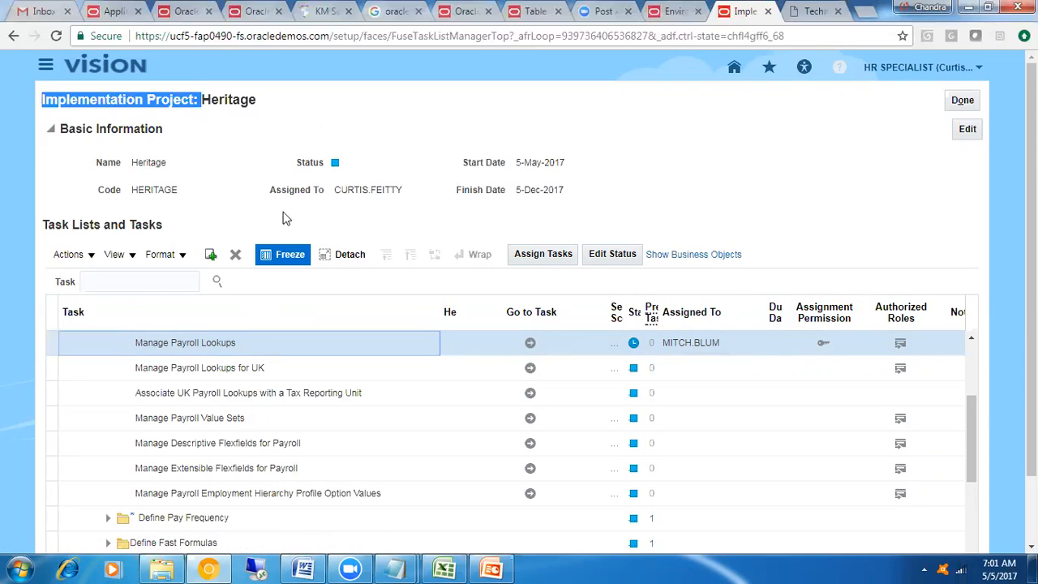
{"action": "left_click_drag", "start_coordinate": [132, 189], "coordinate": [188, 195]}
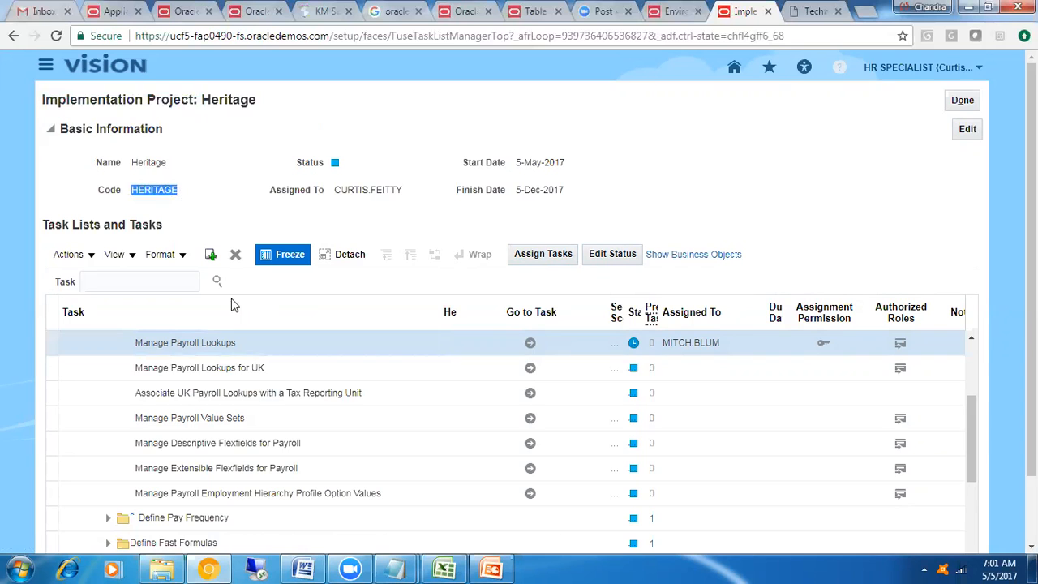
Return to the Workforce Deployment task list, expand its Define Payroll Legislations folder and select that row
{"action": "left_click_drag", "start_coordinate": [970, 467], "coordinate": [958, 357]}
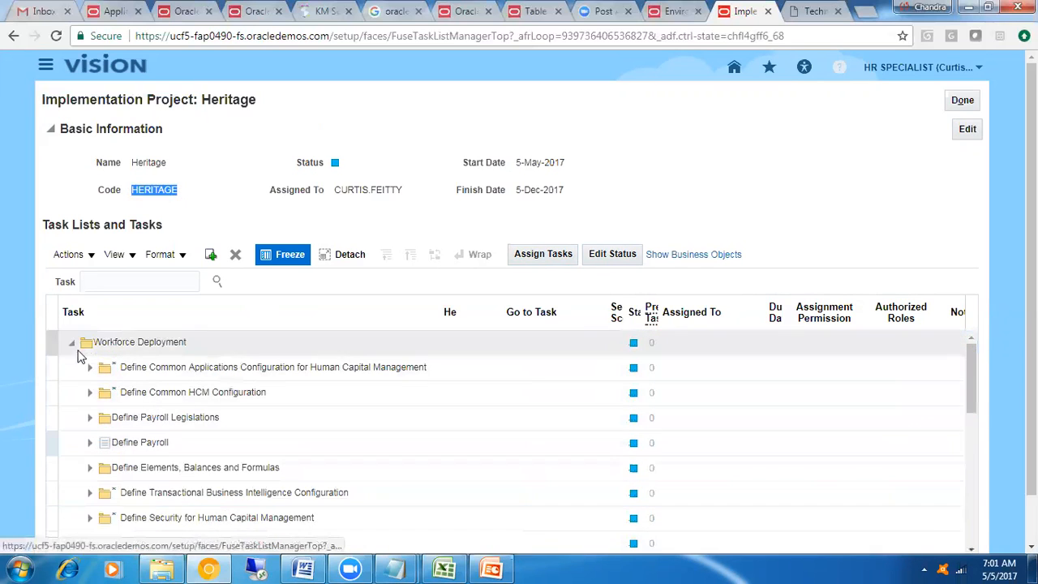
{"action": "left_click", "coordinate": [73, 346]}
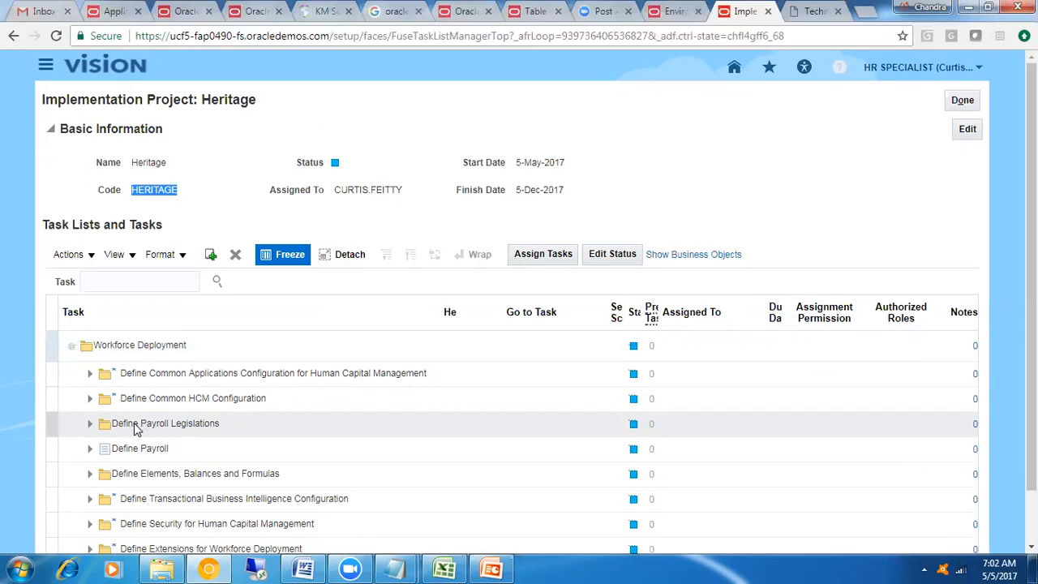
{"action": "left_click", "coordinate": [90, 424]}
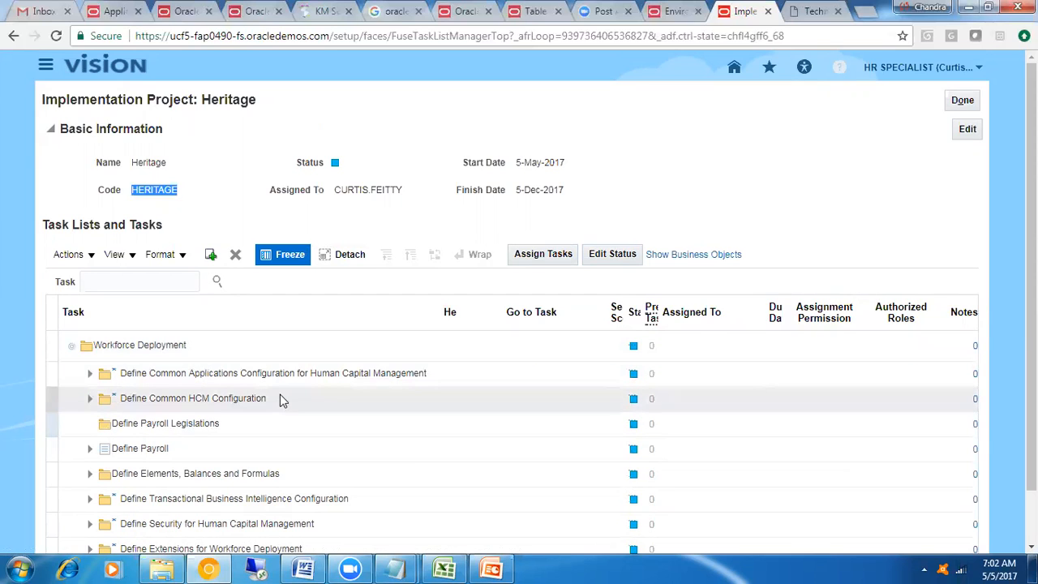
{"action": "left_click", "coordinate": [217, 187]}
{"action": "left_click_drag", "start_coordinate": [202, 99], "coordinate": [268, 101]}
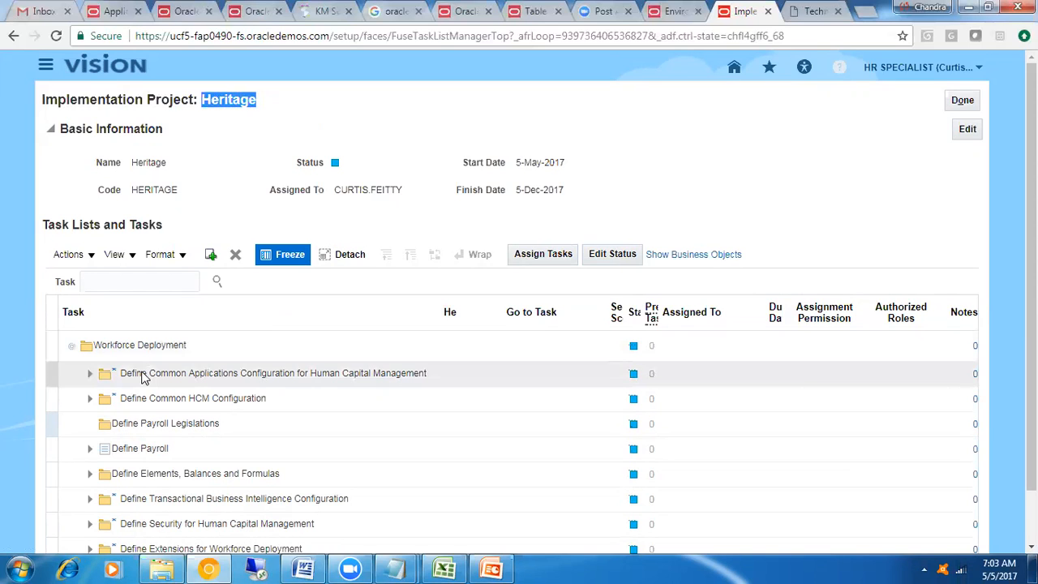
{"action": "left_click", "coordinate": [145, 427]}
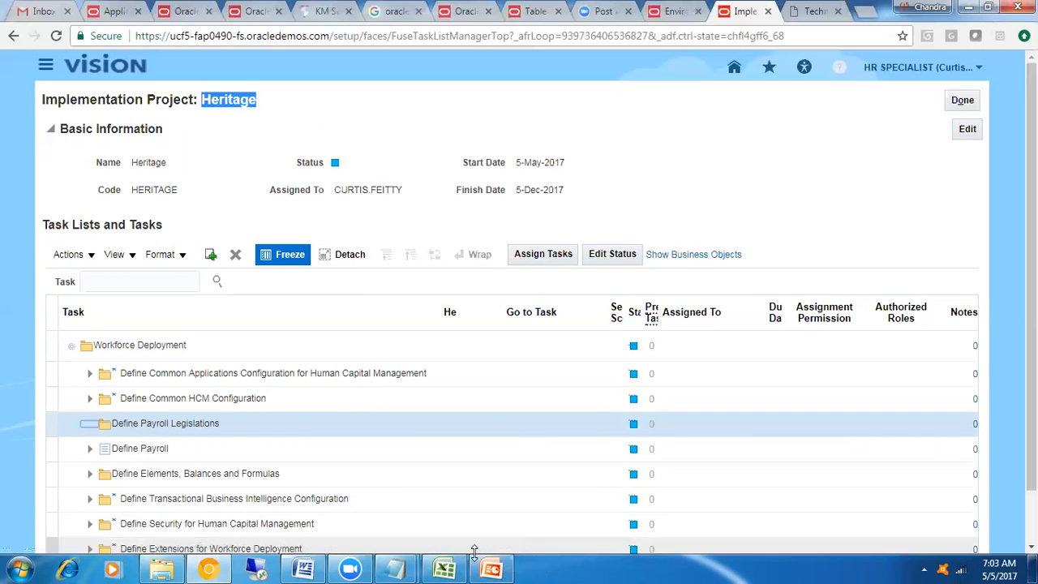
Switch to the Fusion_Technical_Demo workbook in Excel and go through the Week1 topics in cells B3 to B5
{"action": "left_click", "coordinate": [443, 569]}
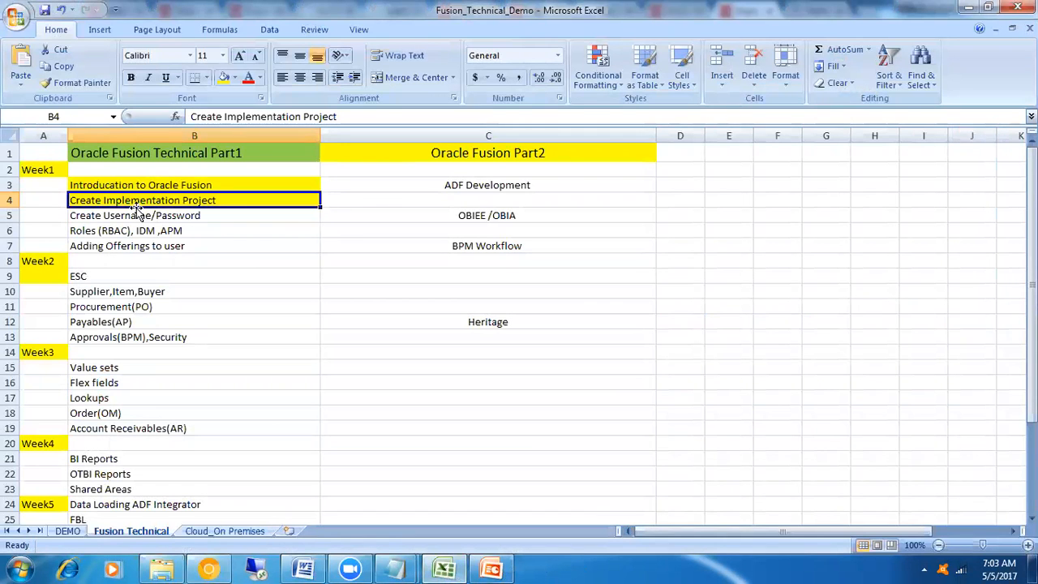
{"action": "left_click", "coordinate": [201, 221]}
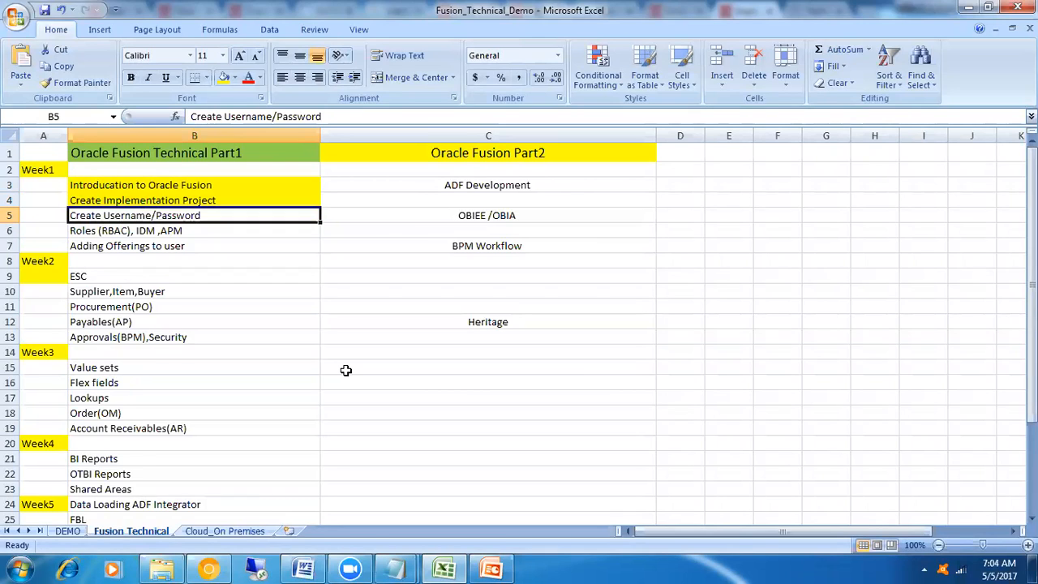
{"action": "left_click", "coordinate": [193, 187]}
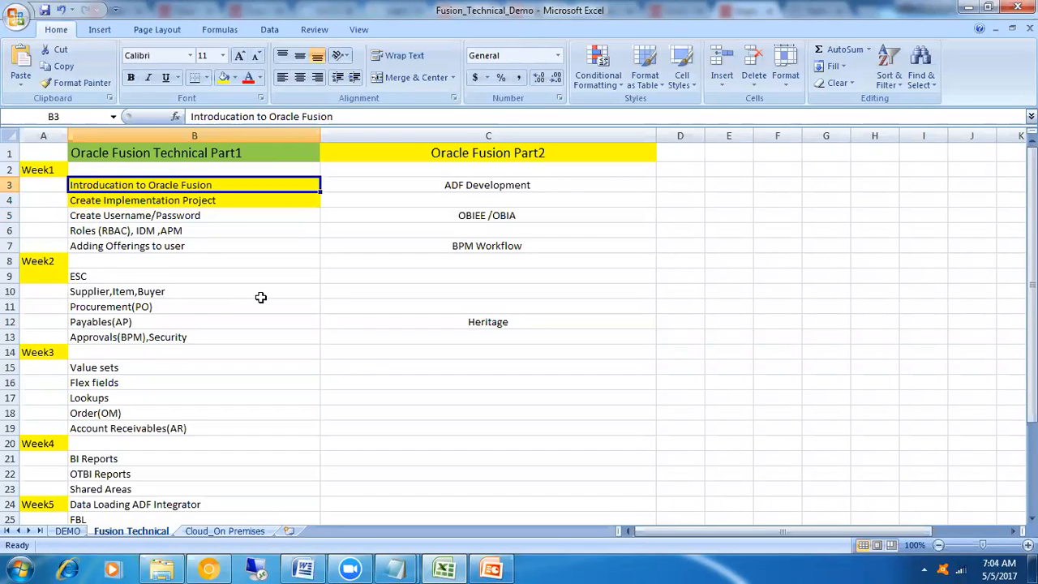
{"action": "left_click", "coordinate": [201, 200]}
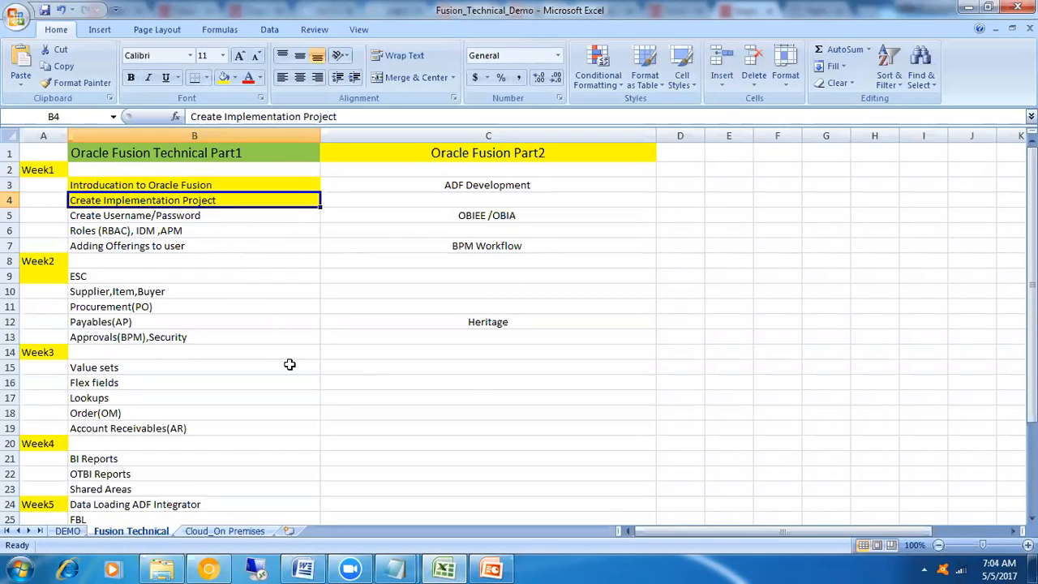
{"action": "left_click", "coordinate": [231, 215]}
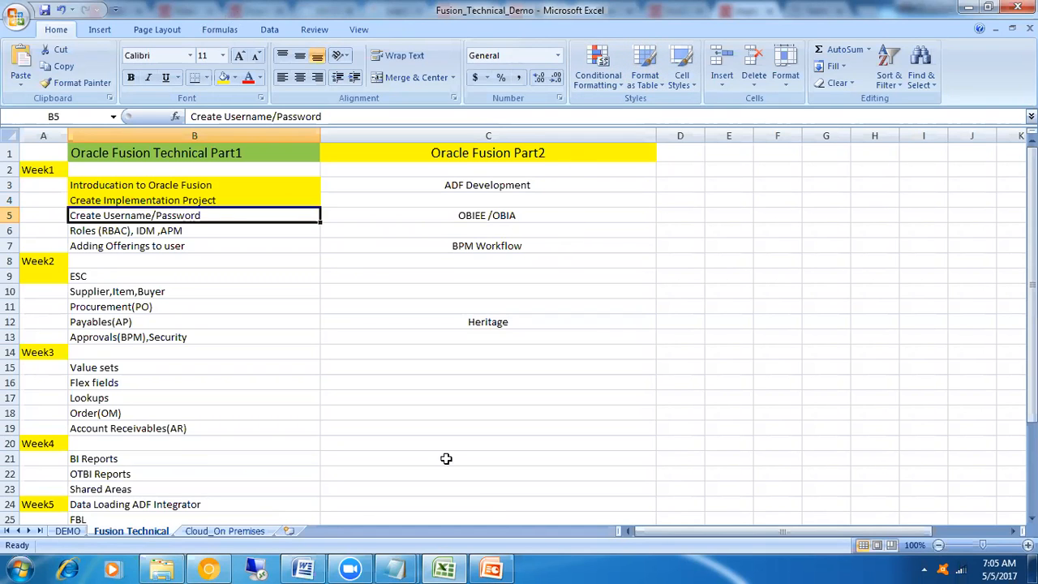
Switch back to Chrome and view the RTL Technologies training website
{"action": "left_click", "coordinate": [209, 569]}
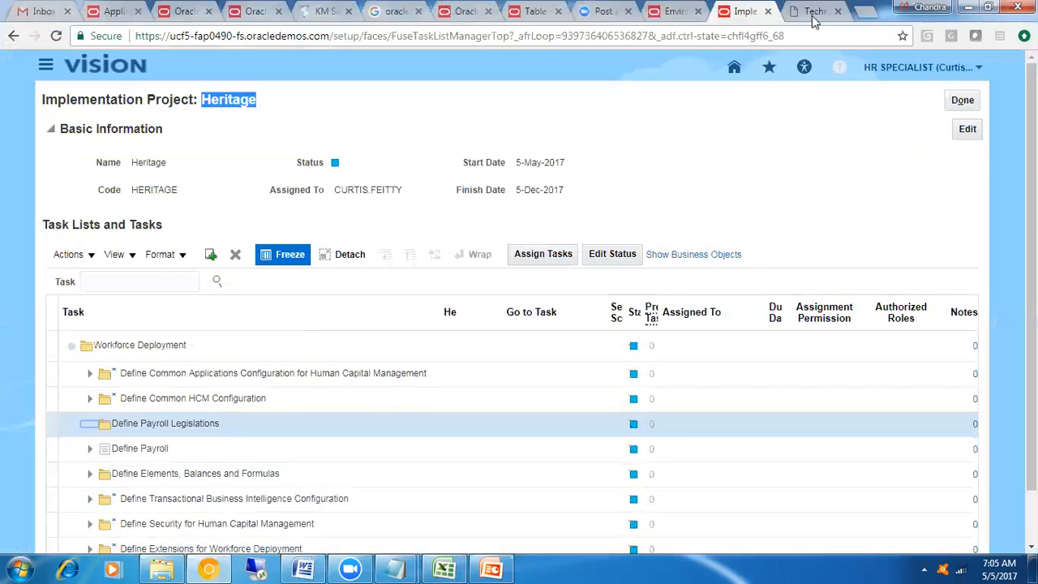
{"action": "left_click", "coordinate": [812, 12]}
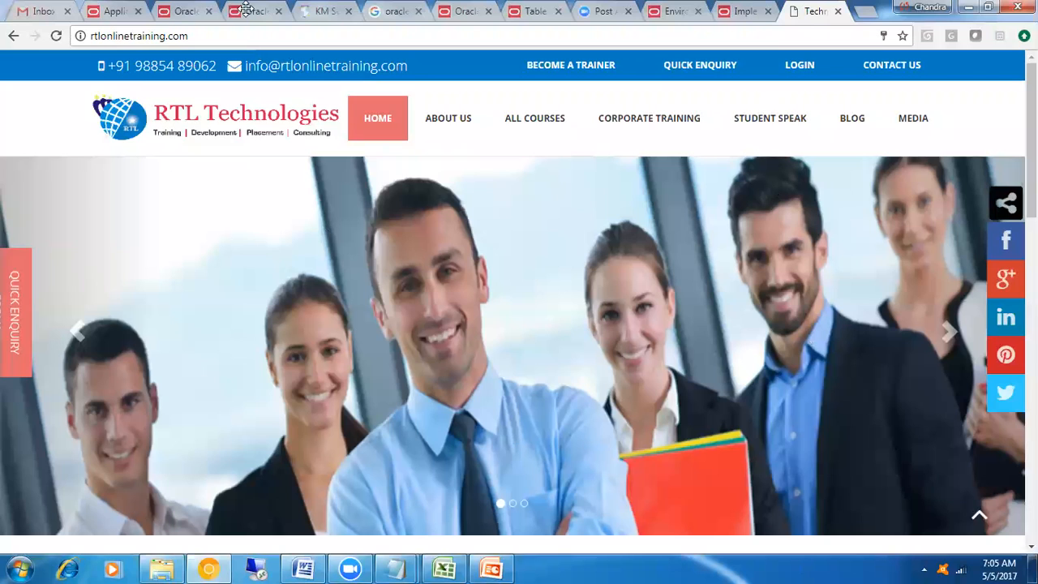